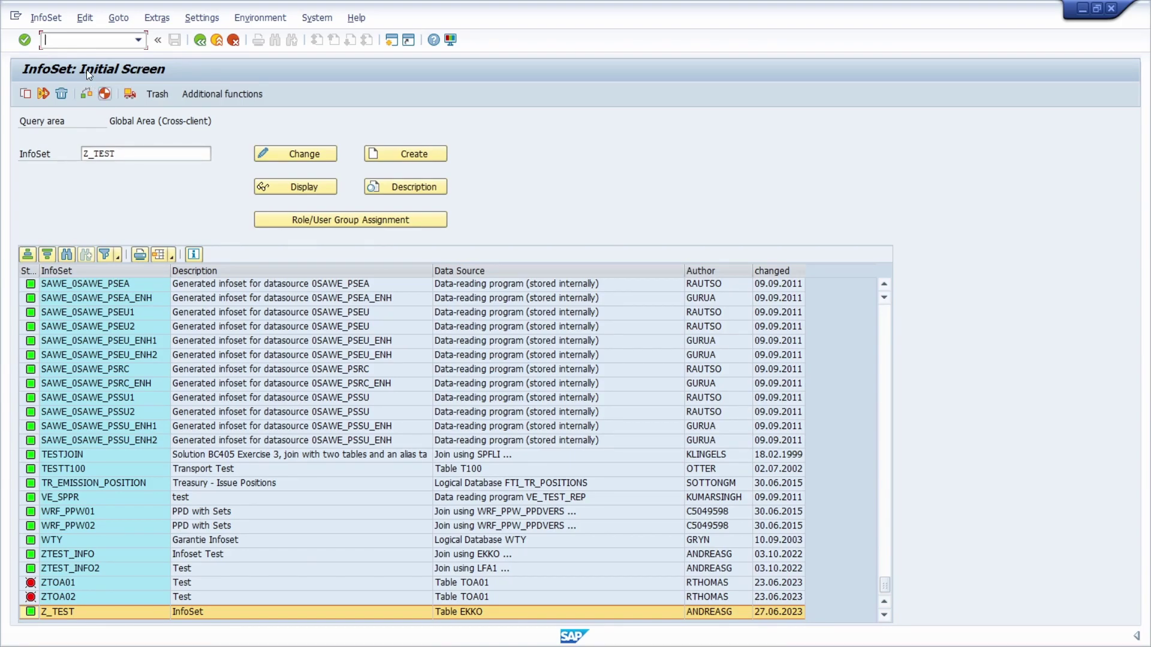
Run the Z_TEST query and inspect its PO Number and Company Code selection fields.
type("/nsq02")
key("Return")
key("shift+F6")
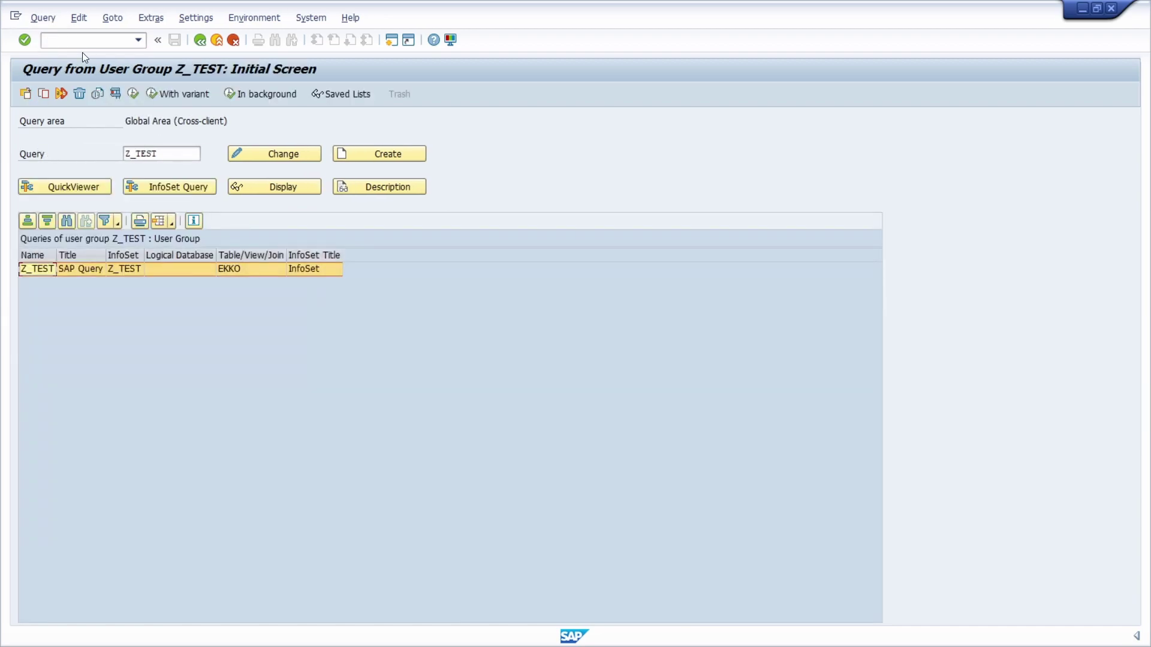
left_click(130, 94)
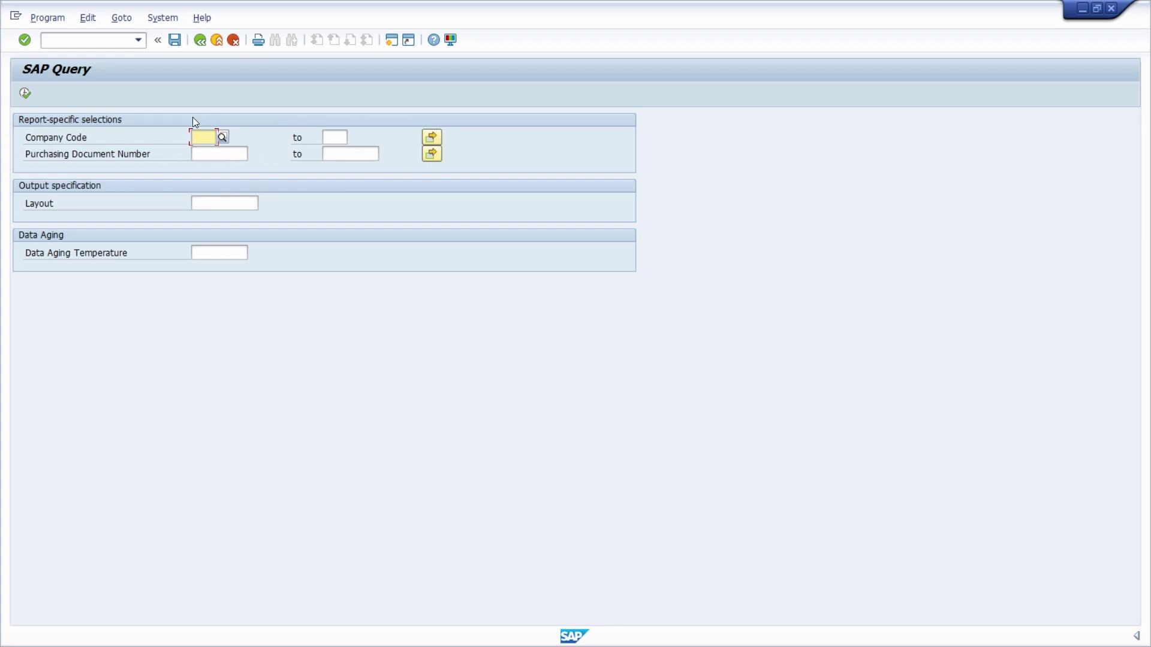
left_click(203, 154)
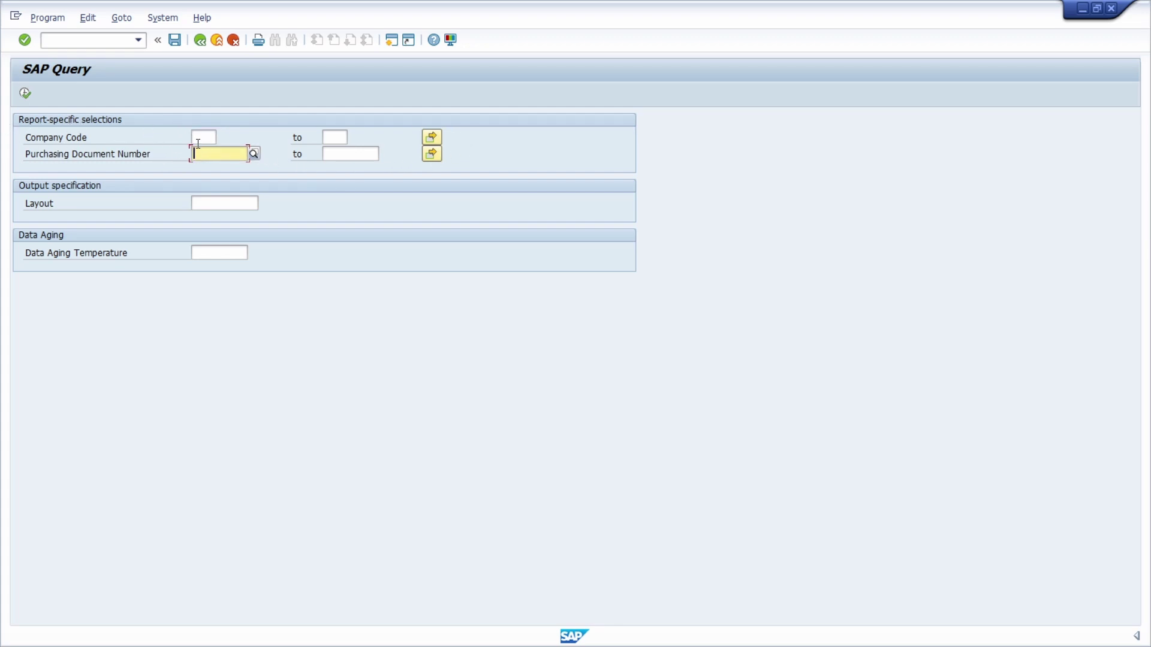
left_click(200, 141)
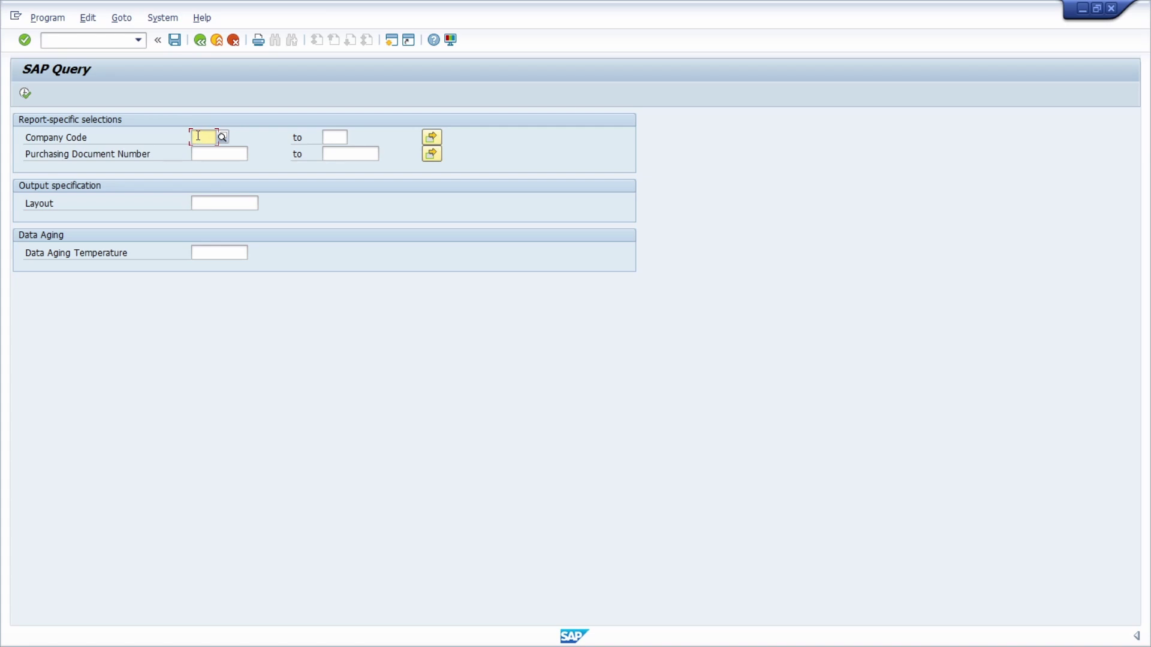
left_click(340, 136)
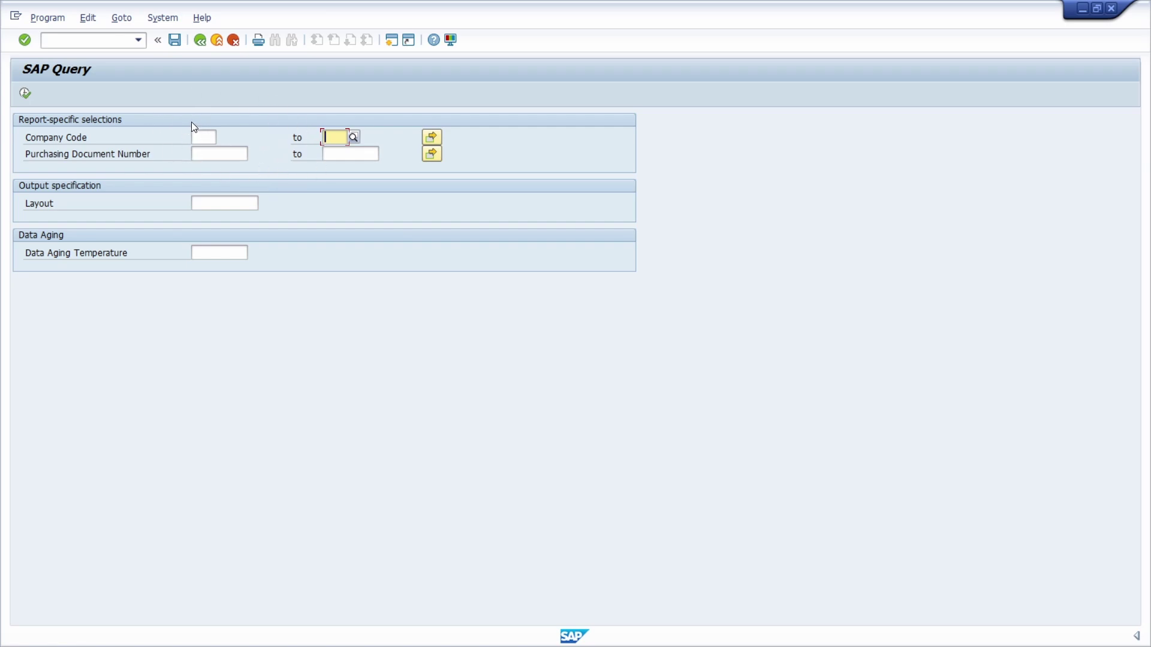
Return to InfoSet maintenance and open Z_TEST's Selections list in change mode.
left_click(95, 44)
type("/nse16n")
key("Return")
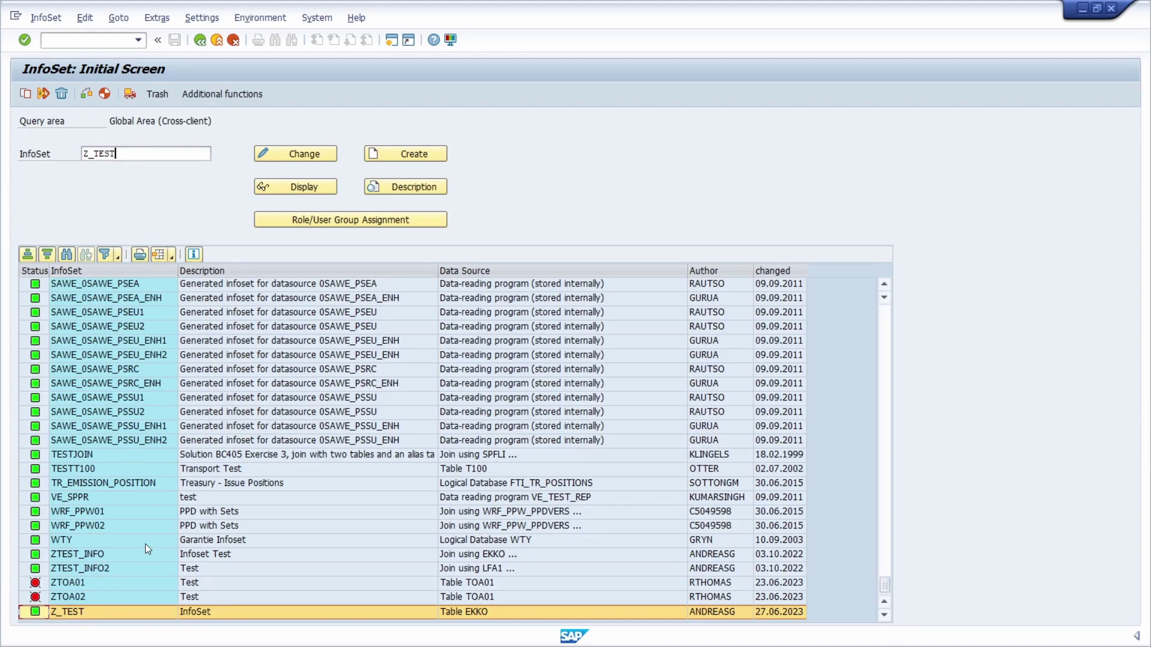
left_click(278, 155)
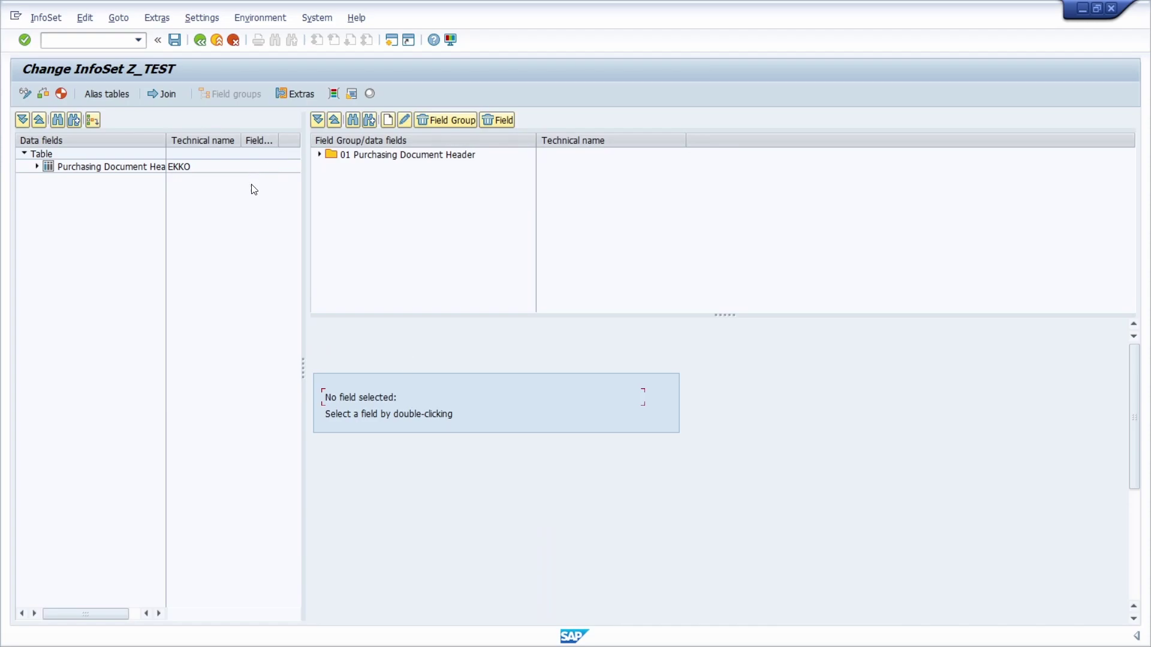
left_click(298, 94)
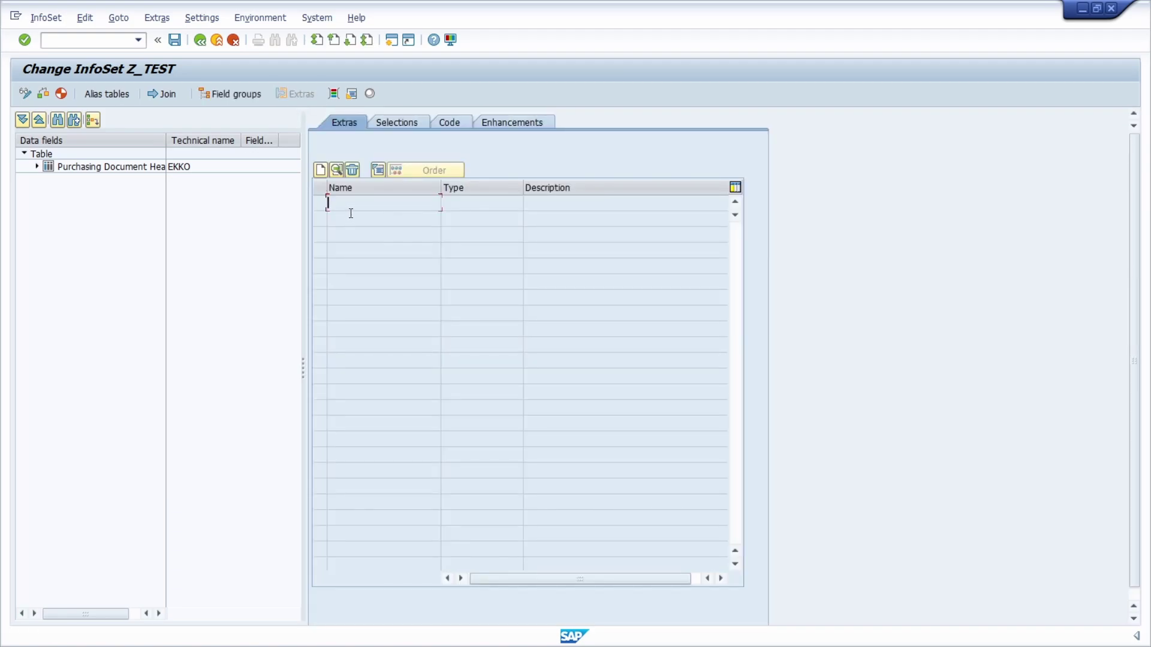
left_click(397, 126)
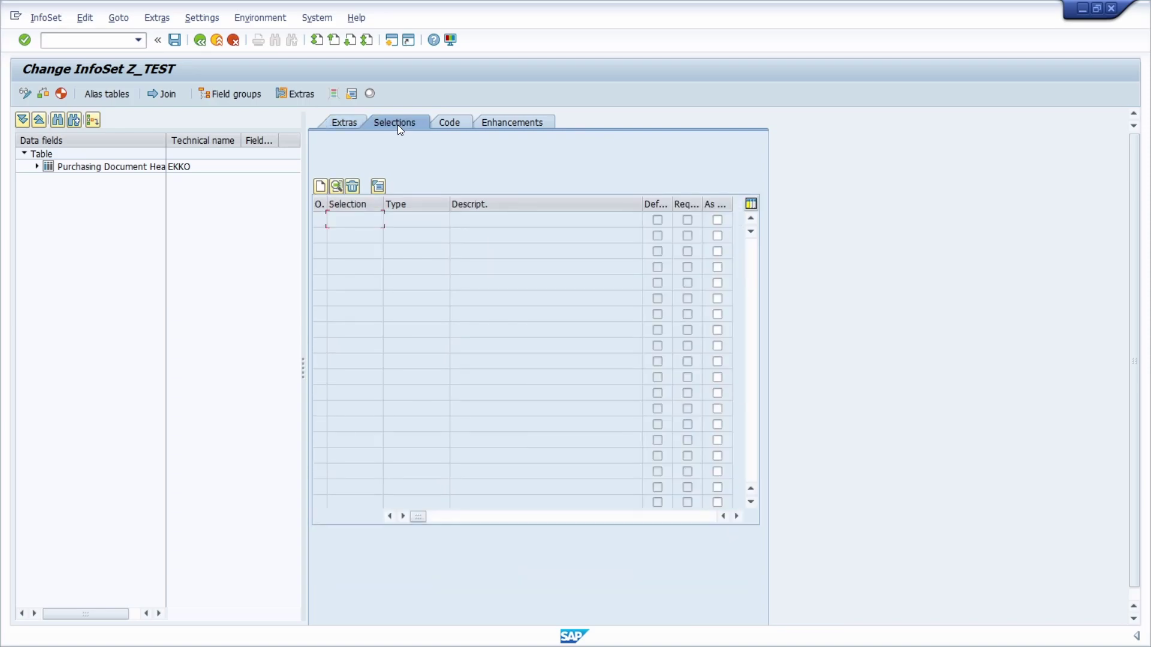
Start a new selection criterion and enter the name ERP_UP.
left_click(321, 187)
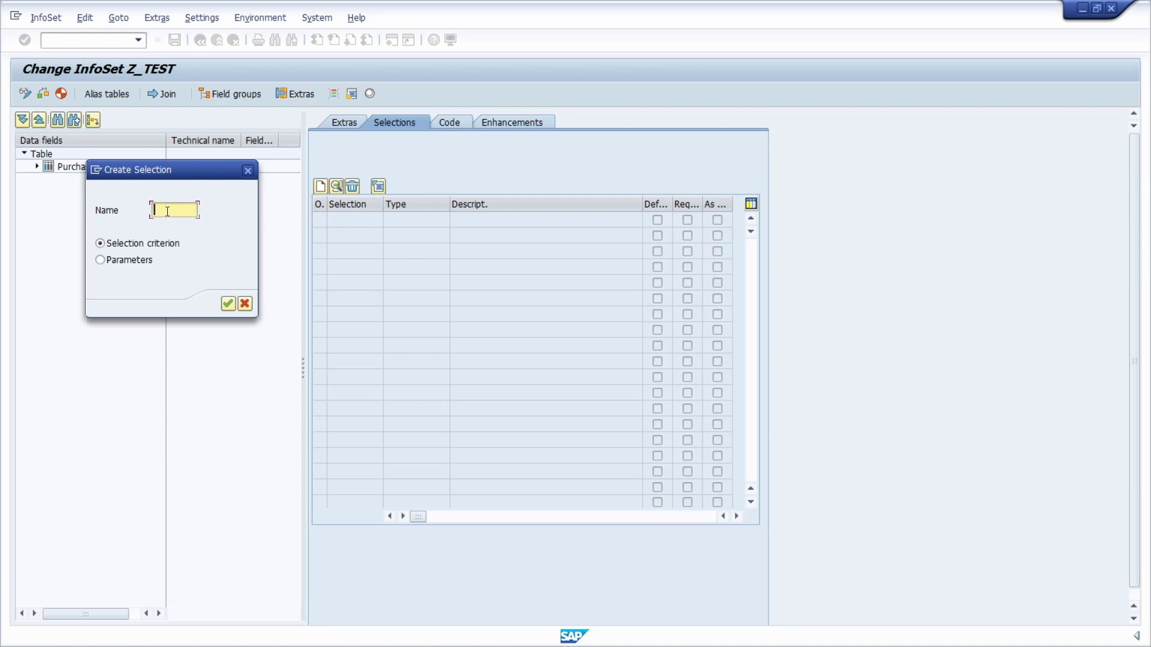
type("ERF_UP")
Define ERP_UP: description 'Selection Criteria Test', text 'PO Number', FOR EKKO-EBELN, extras OBLIGATORY.
left_click(229, 304)
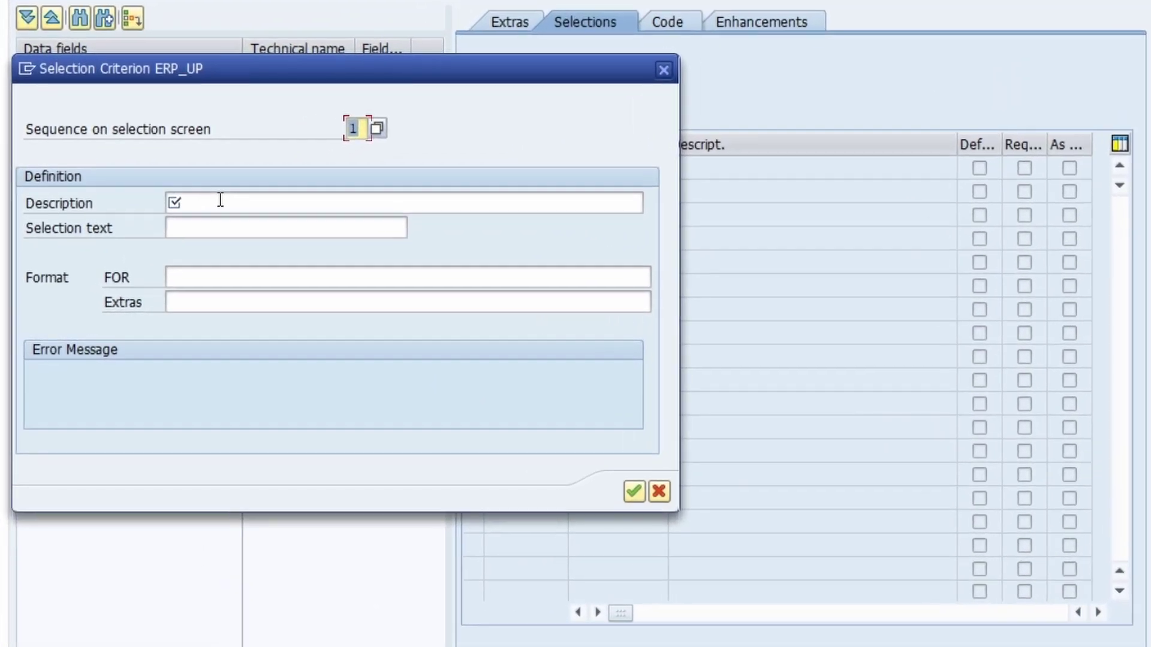
left_click(152, 241)
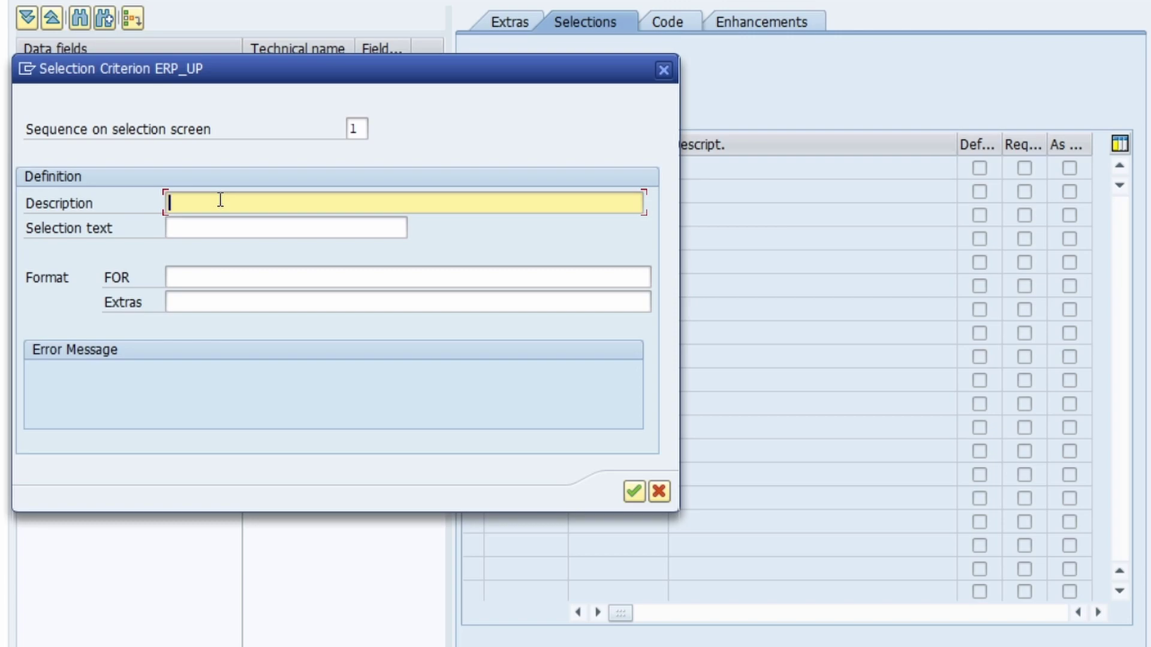
type("Selection Criteria Test")
left_click(224, 228)
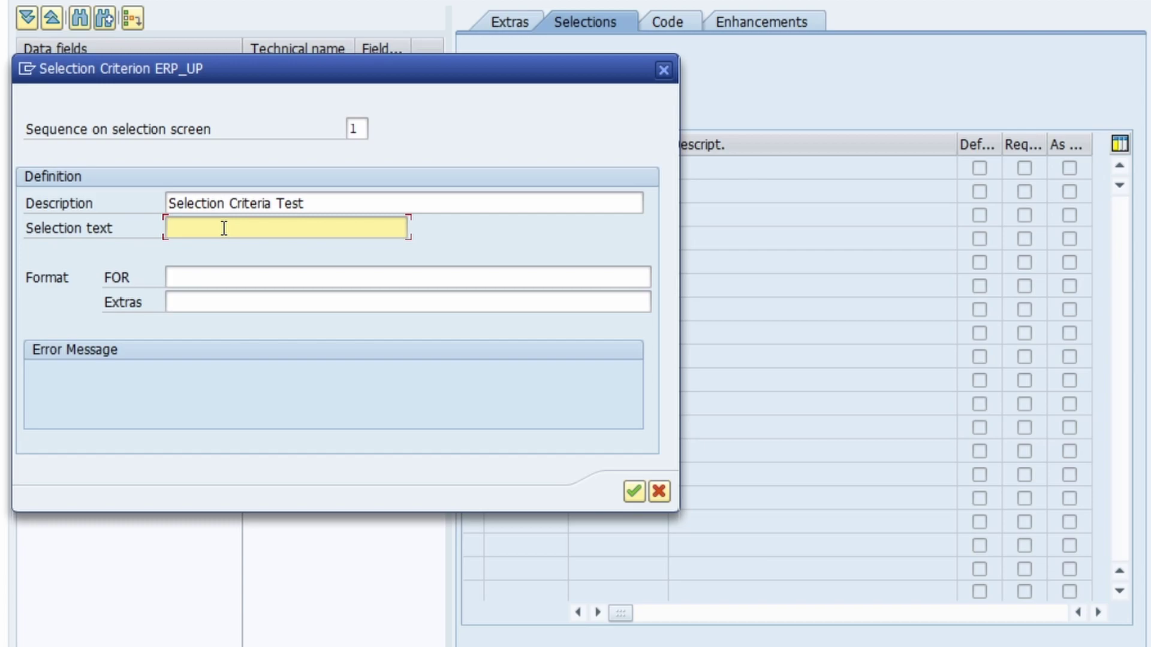
type("PO Number")
left_click(235, 277)
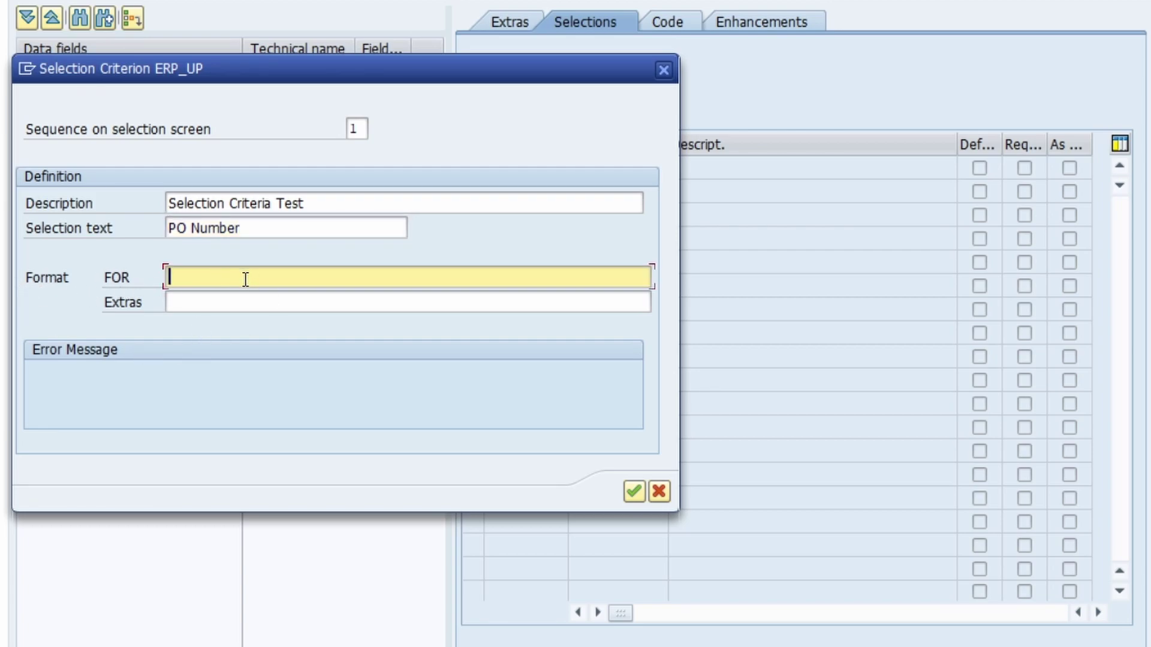
type("EKKO-EBELN")
left_click(231, 304)
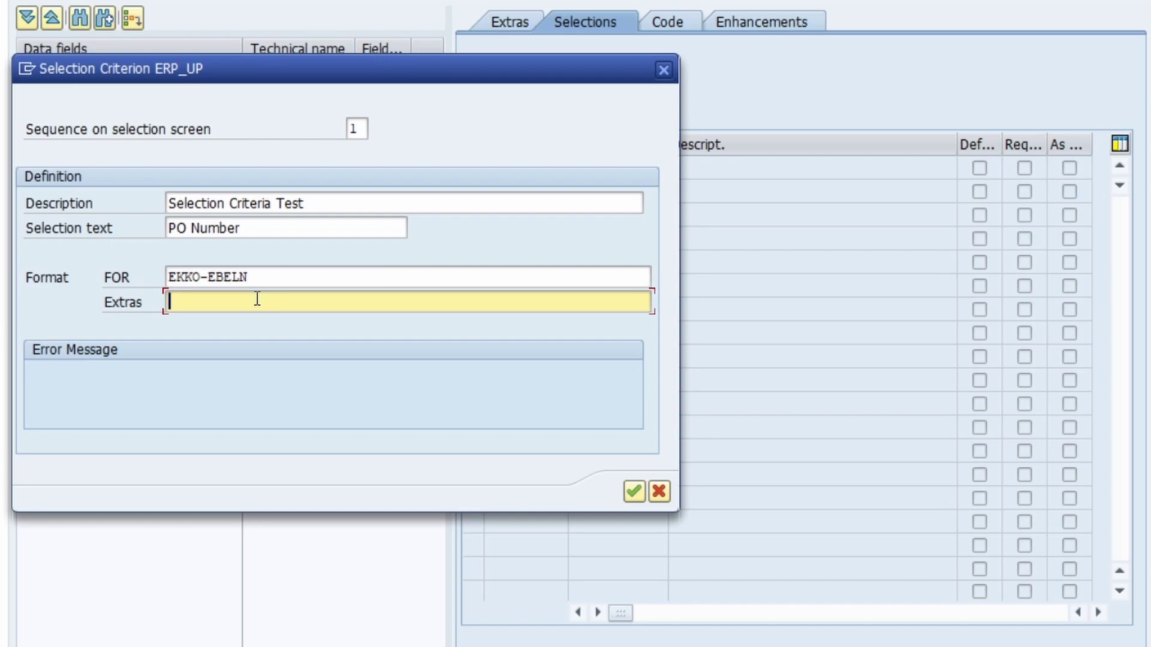
type("OBLIGATORY")
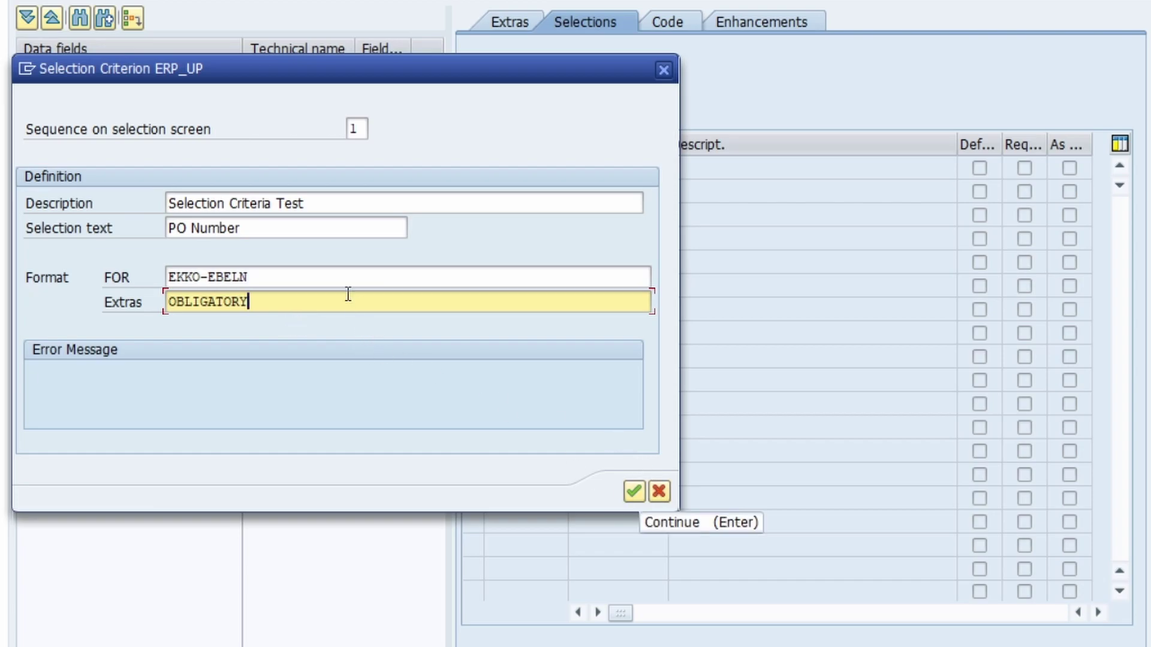
left_click(634, 496)
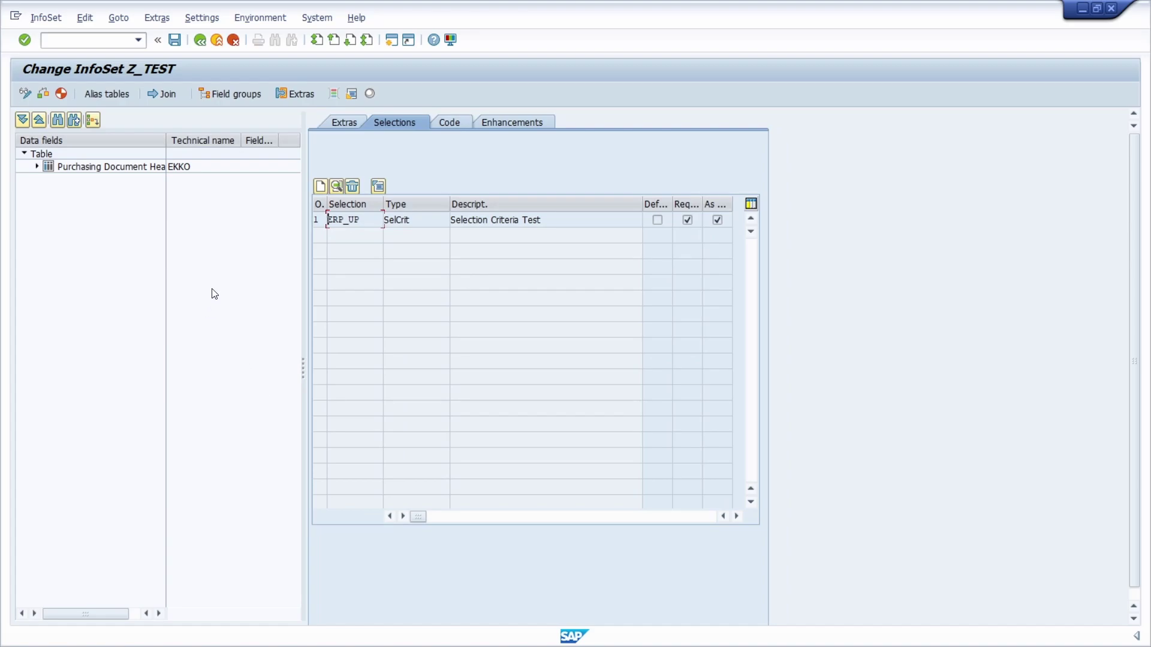
Save and generate Z_TEST, then run its query with PO Number left empty.
key("ctrl+s")
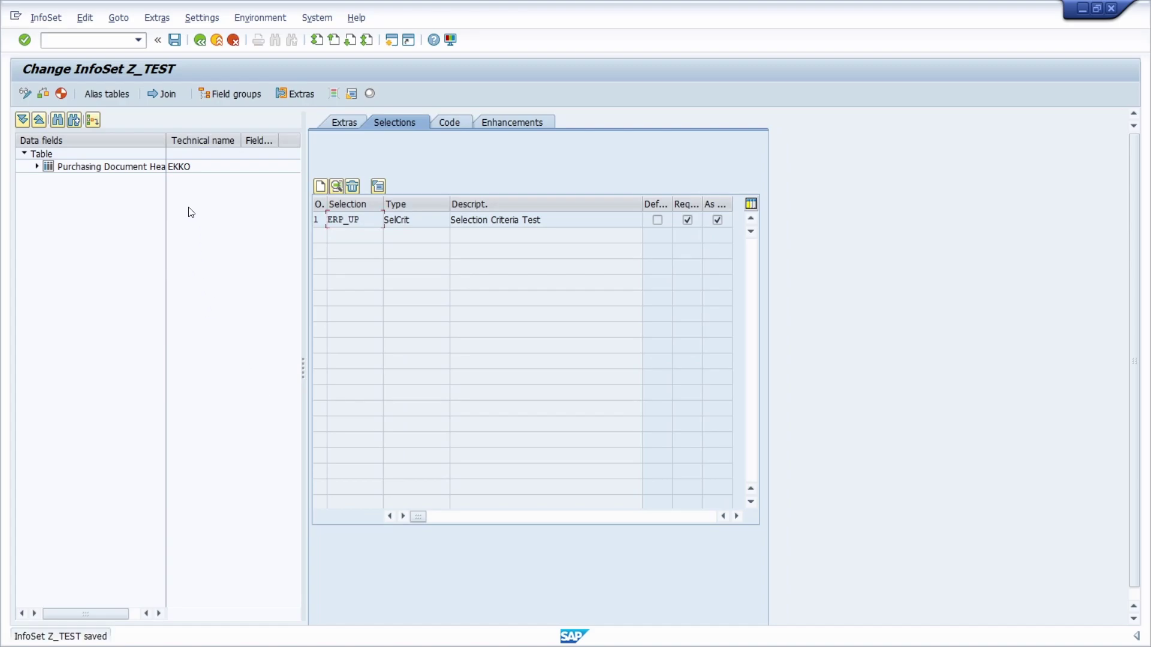
left_click(63, 93)
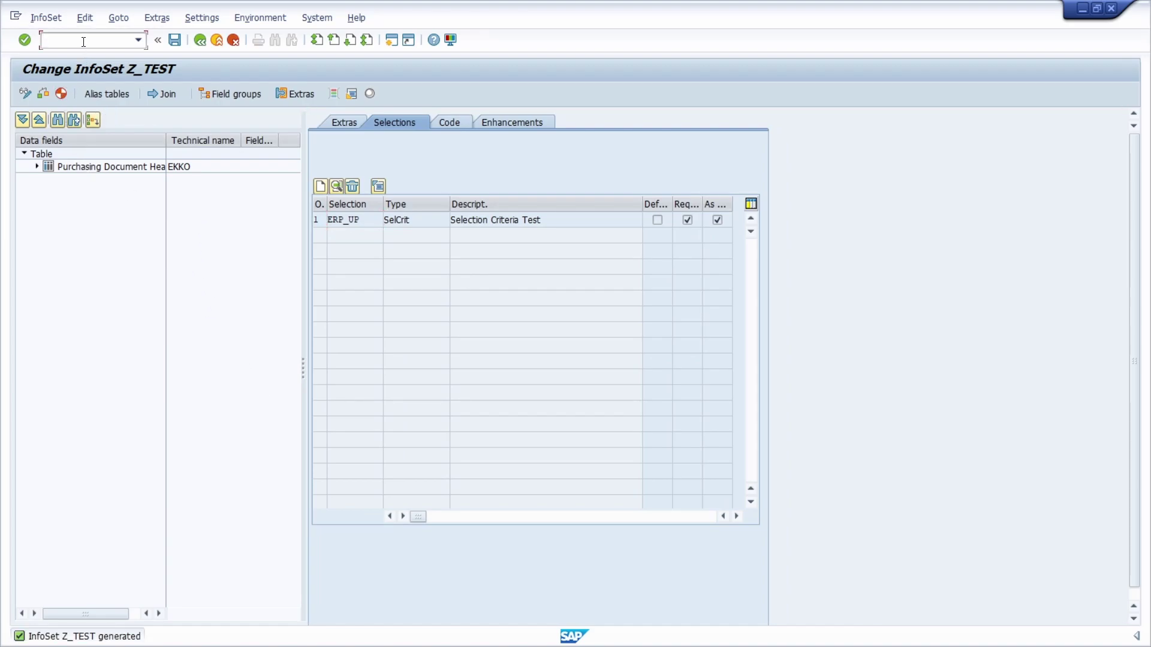
type("/nsq01")
key("Return")
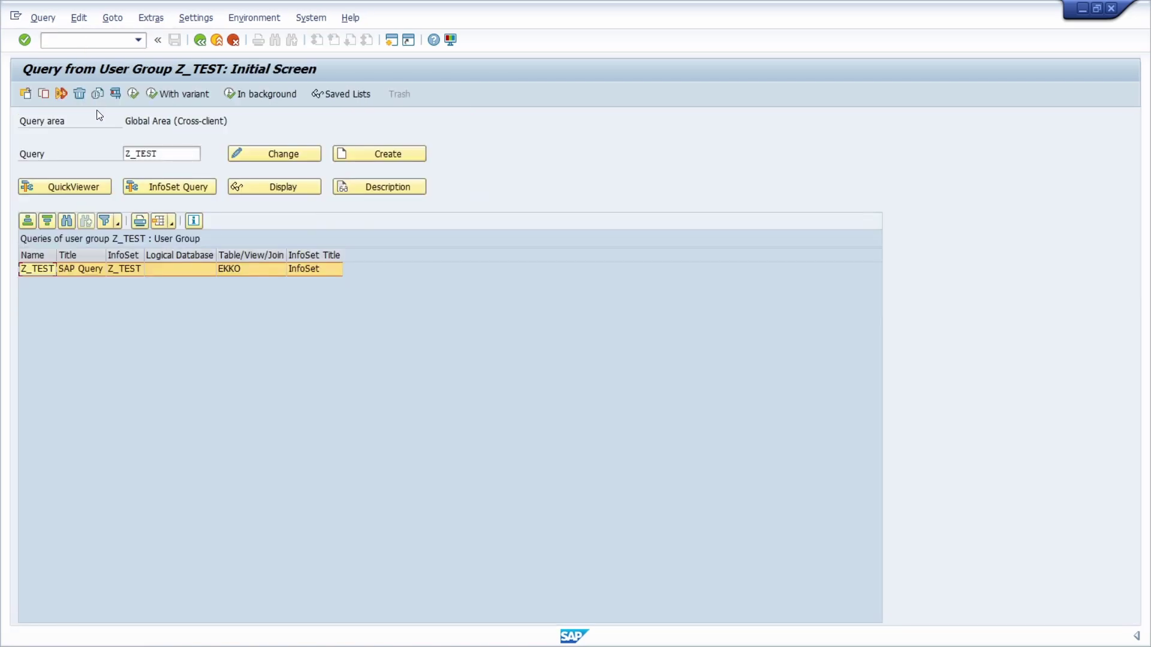
left_click(134, 94)
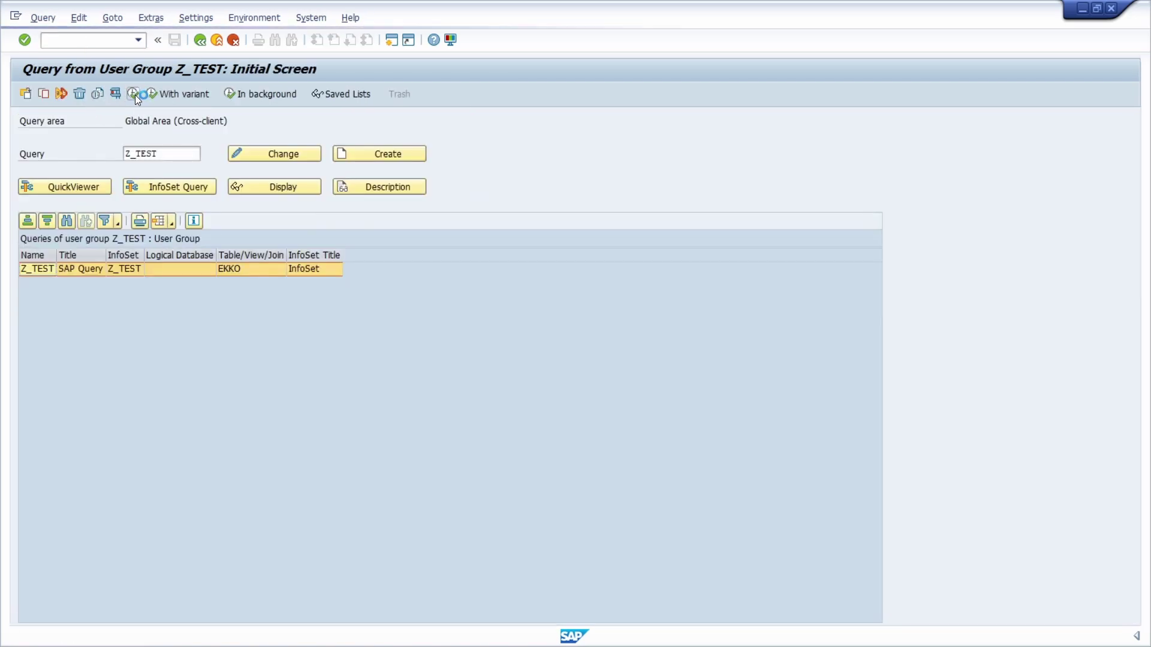
left_click(198, 137)
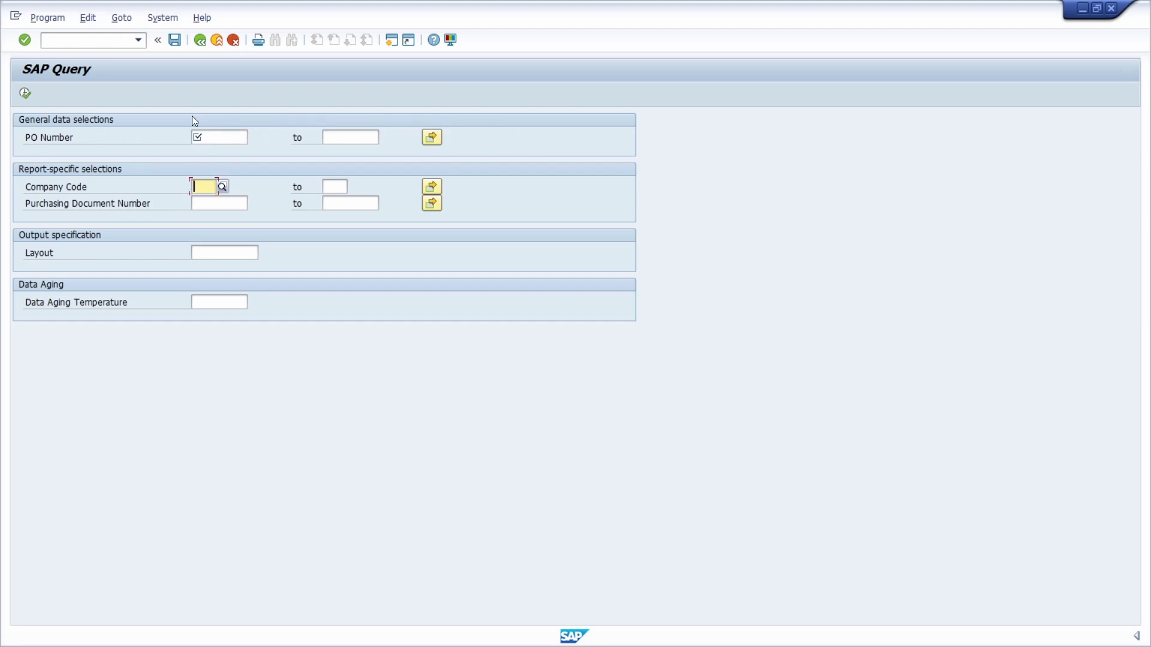
left_click(51, 134)
left_click(25, 94)
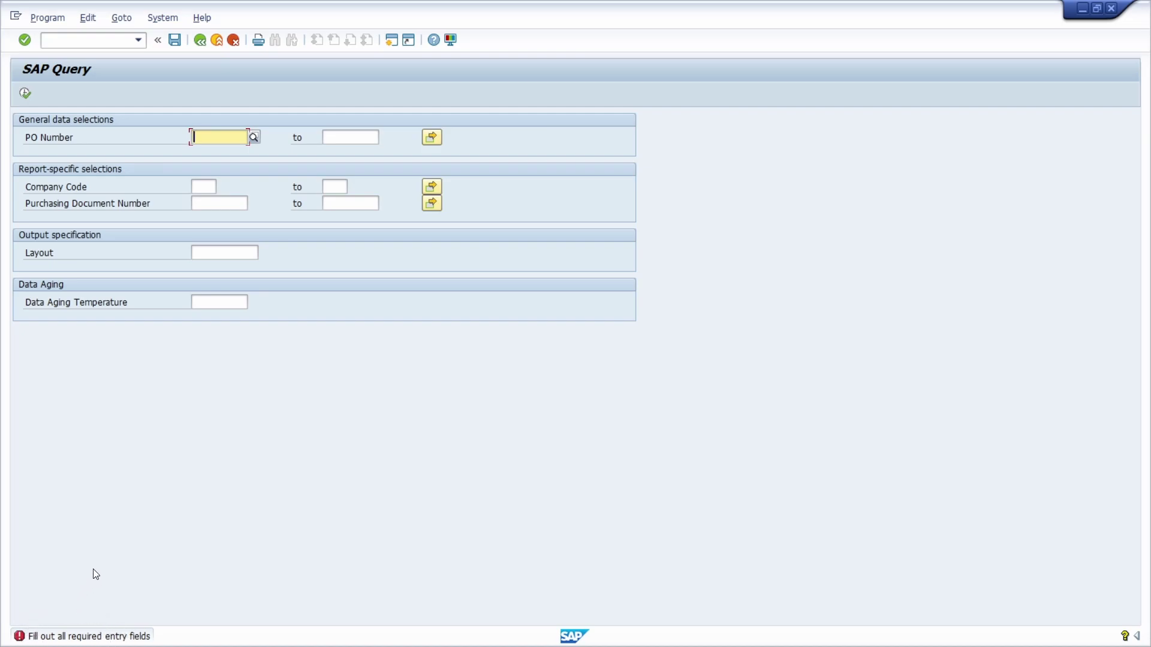
Return to InfoSet maintenance and reopen Z_TEST for editing.
left_click(96, 41)
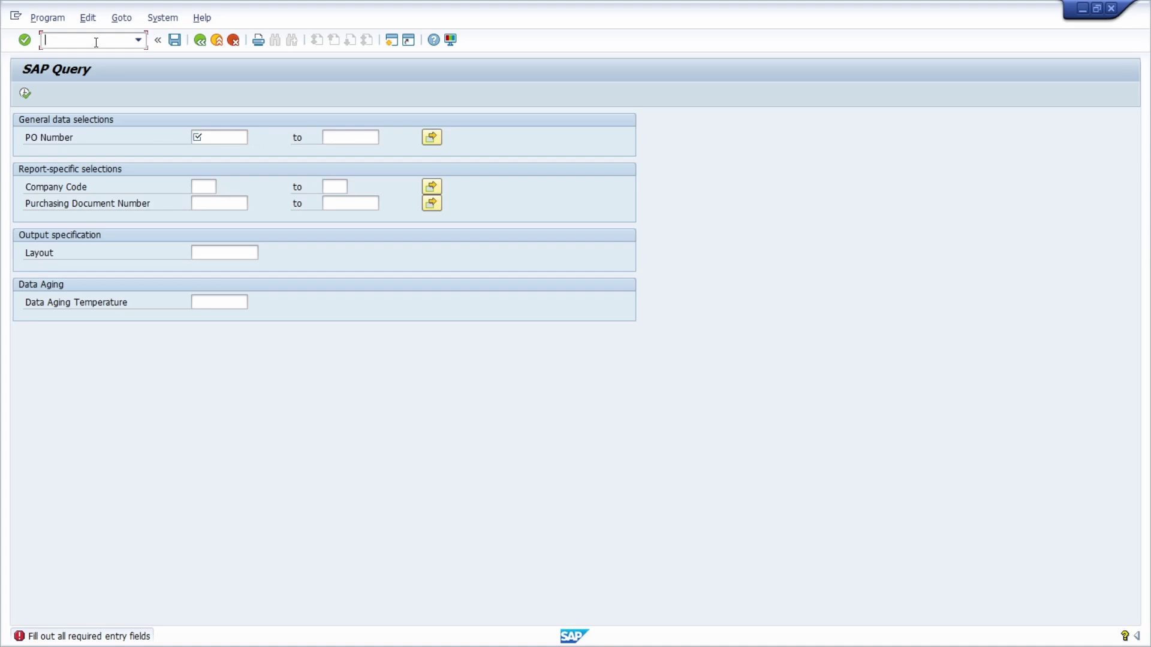
type("/nsq01")
key("Return")
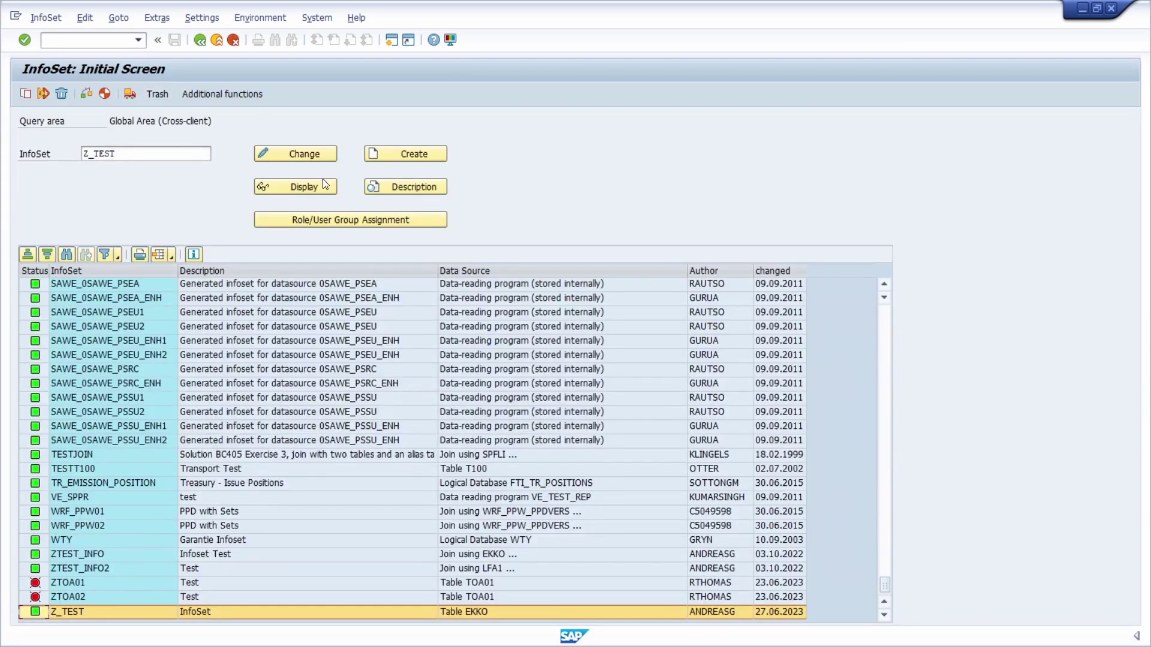
left_click(311, 154)
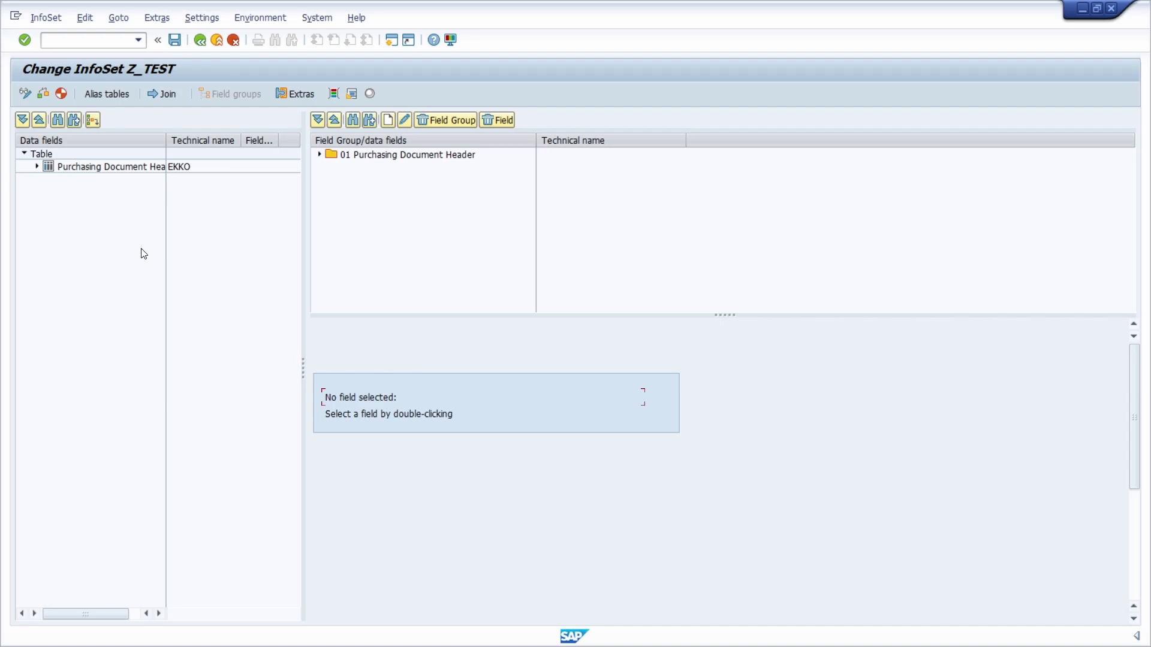
Replace ERP_UP's OBLIGATORY extras with NO INTERVALS and confirm.
left_click(296, 95)
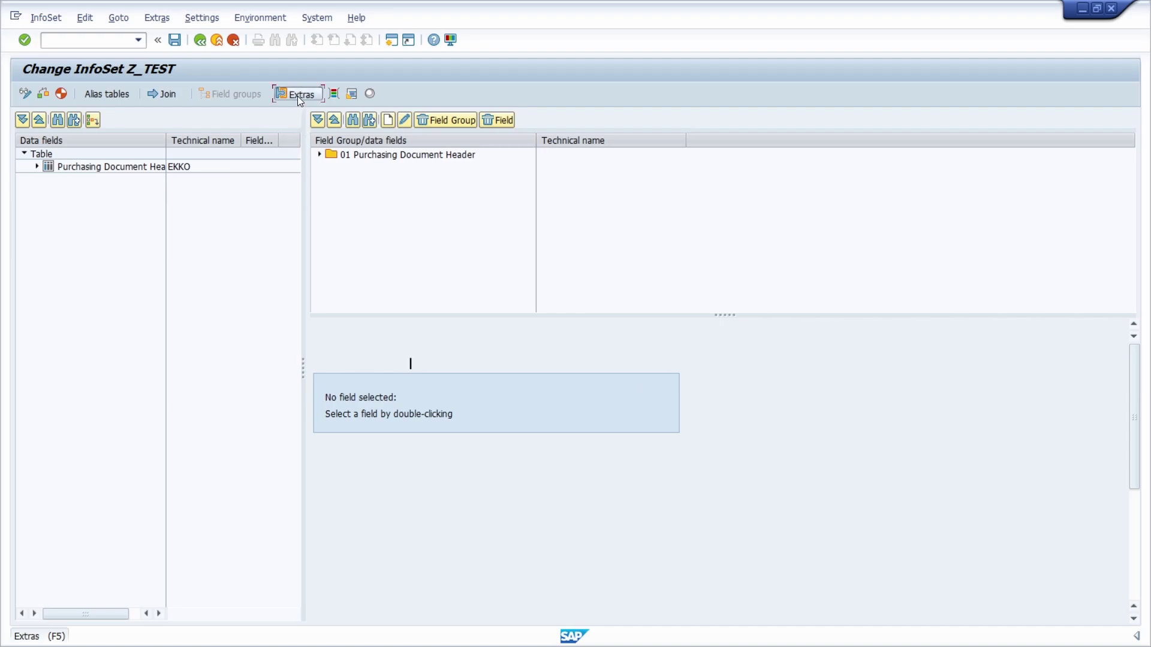
left_click(401, 124)
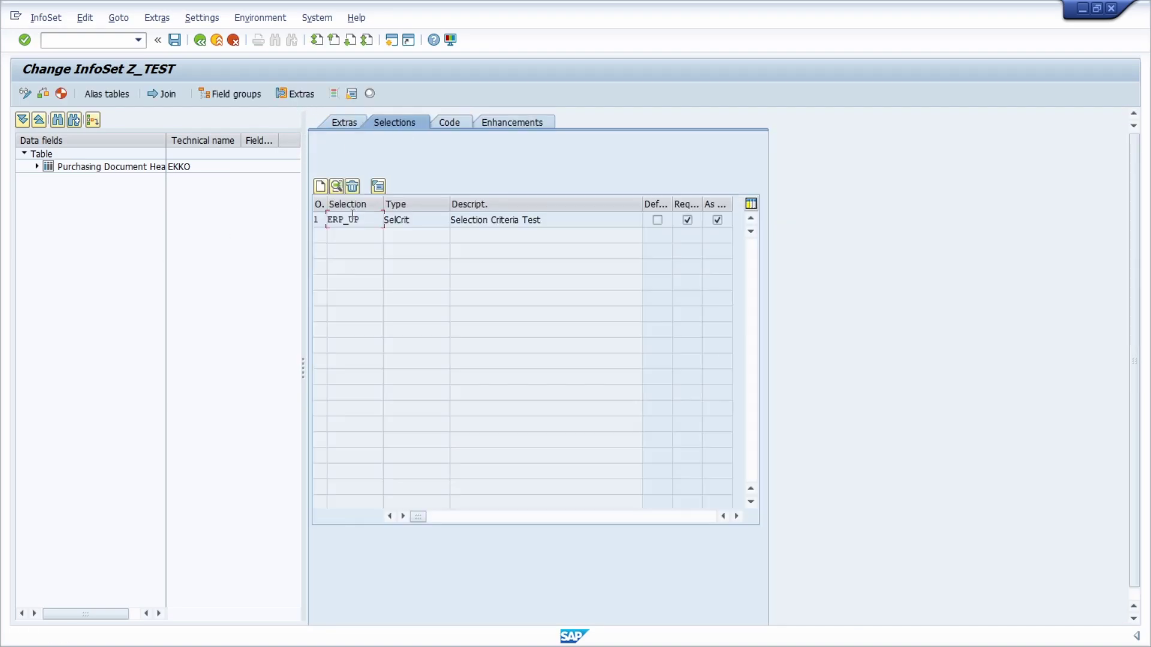
double_click(320, 221)
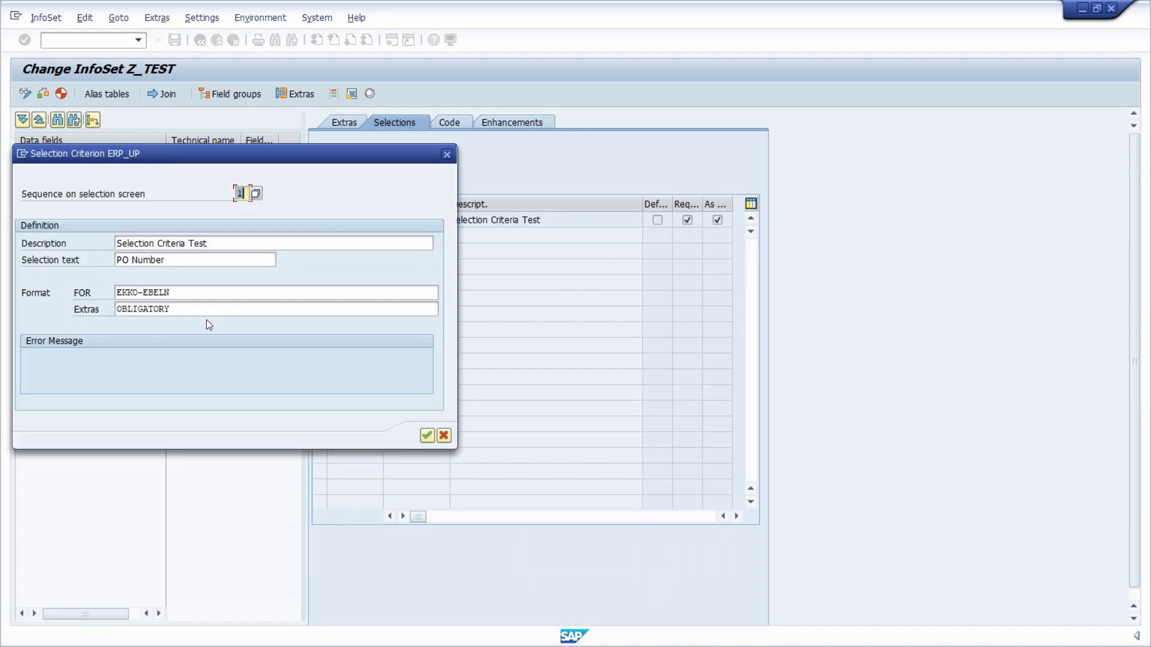
left_click_drag(200, 310, 59, 308)
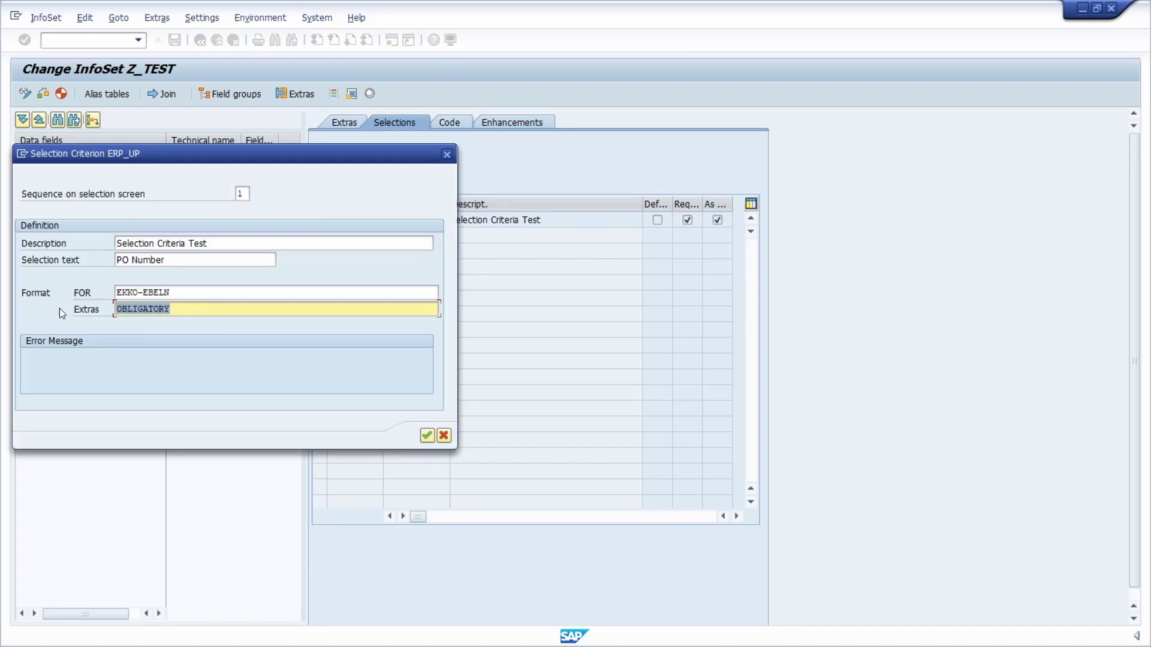
type("NO INVERVALS")
left_click(427, 436)
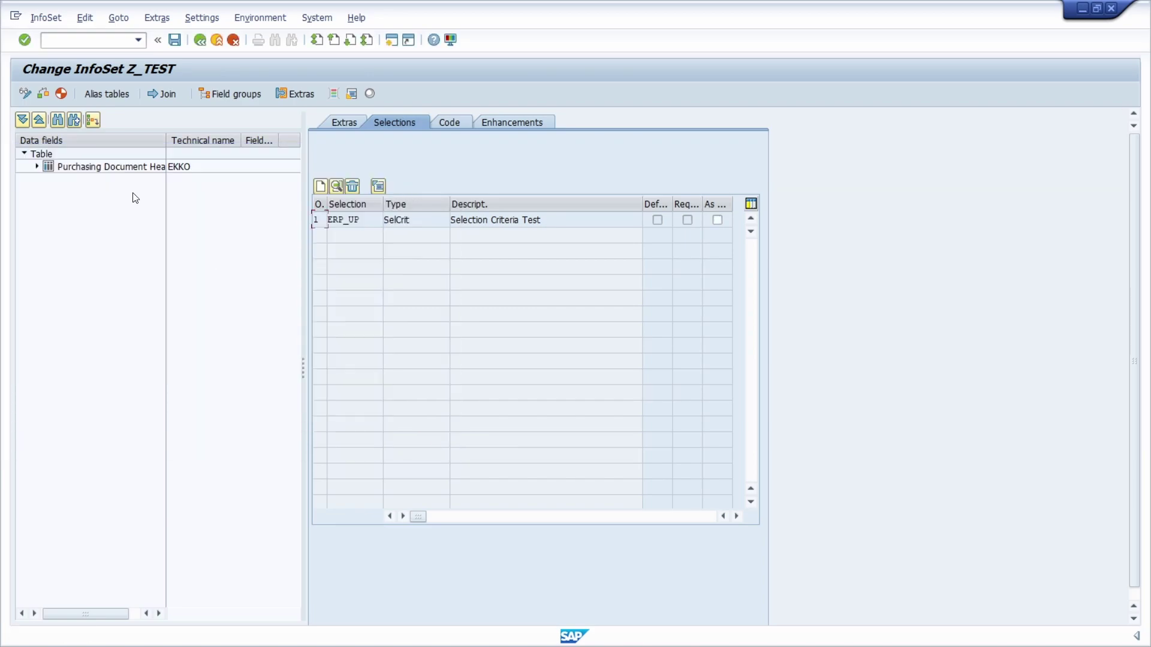
Generate Z_TEST and run its query to check the single PO Number field.
left_click(62, 94)
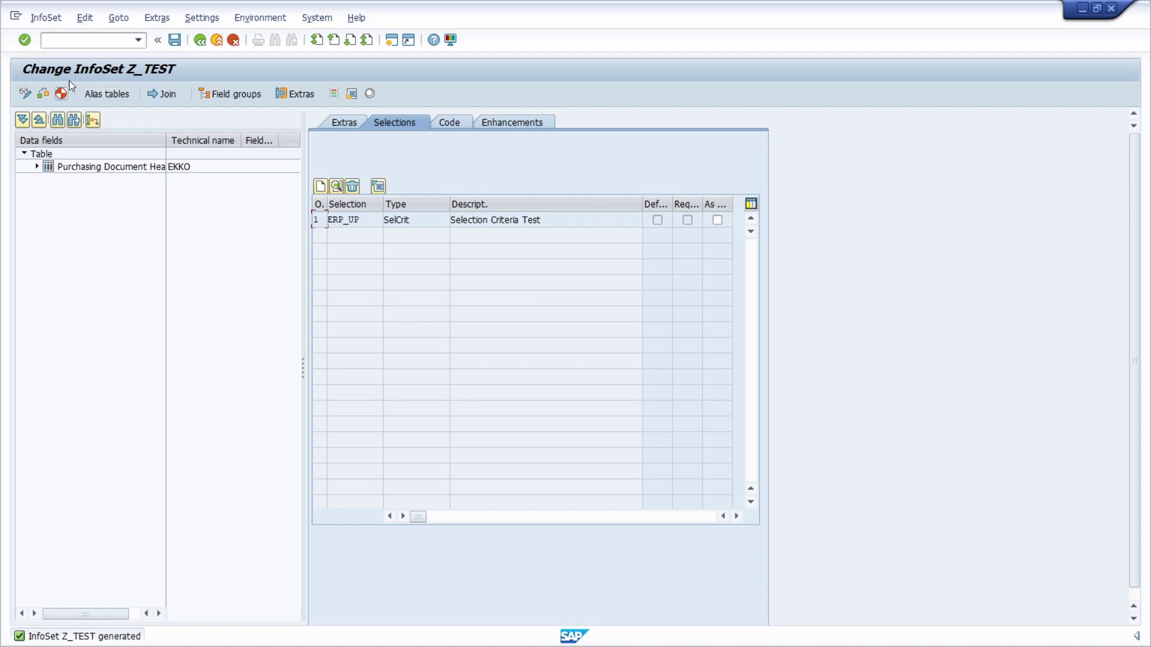
type("SQ01")
key("BackSpace")
key("BackSpace")
key("BackSpace")
key("BackSpace")
type("/nSQ01")
key("Return")
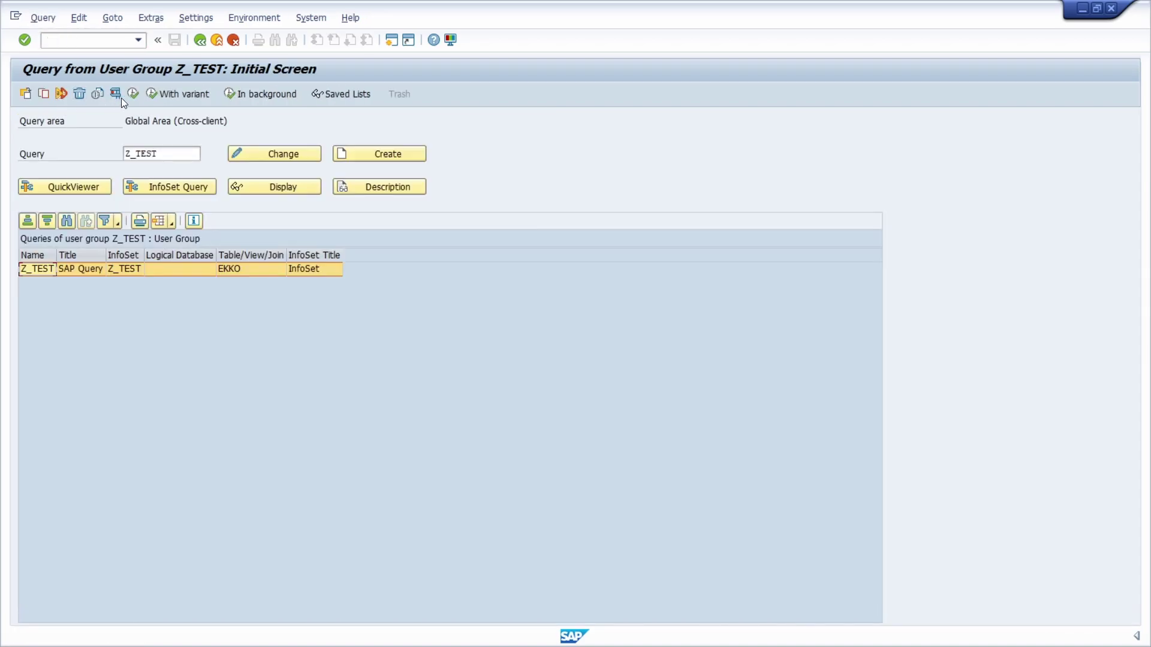
left_click(132, 95)
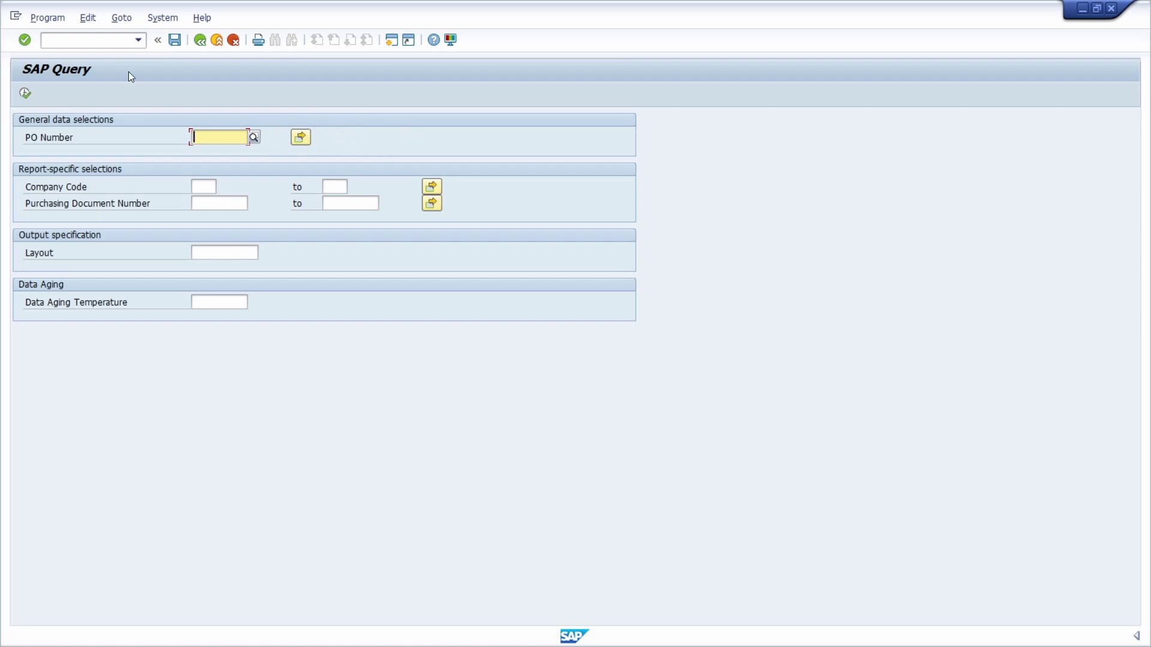
Go back to the InfoSet initial screen with /nsq02.
left_click(99, 41)
type("/nsq02")
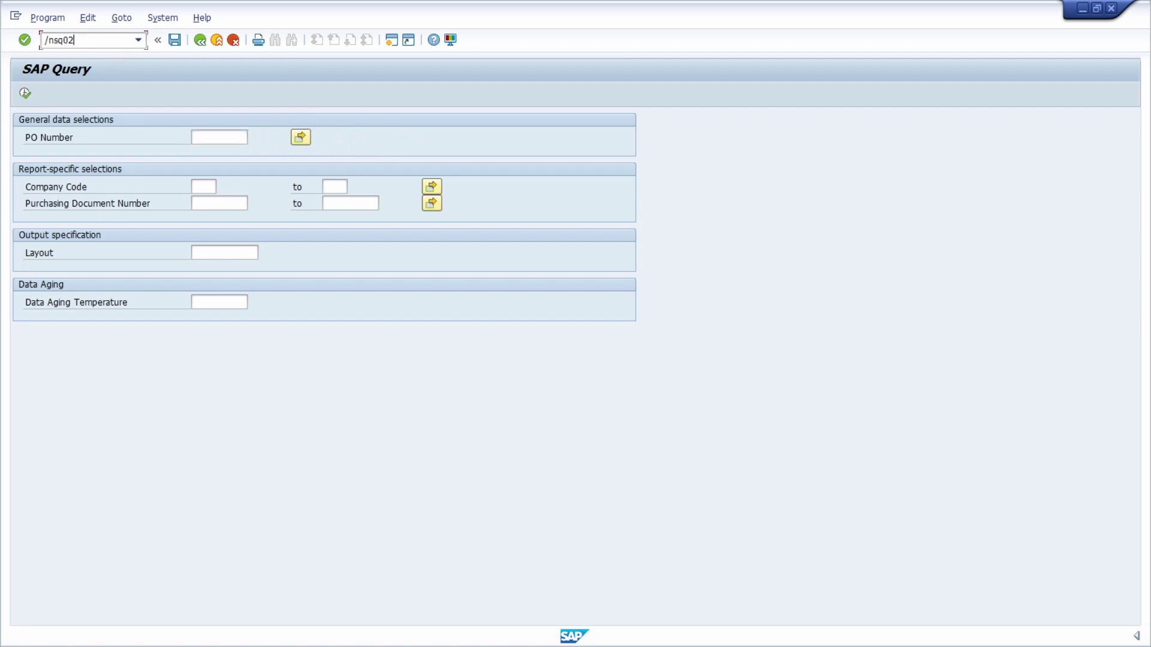
key("Return")
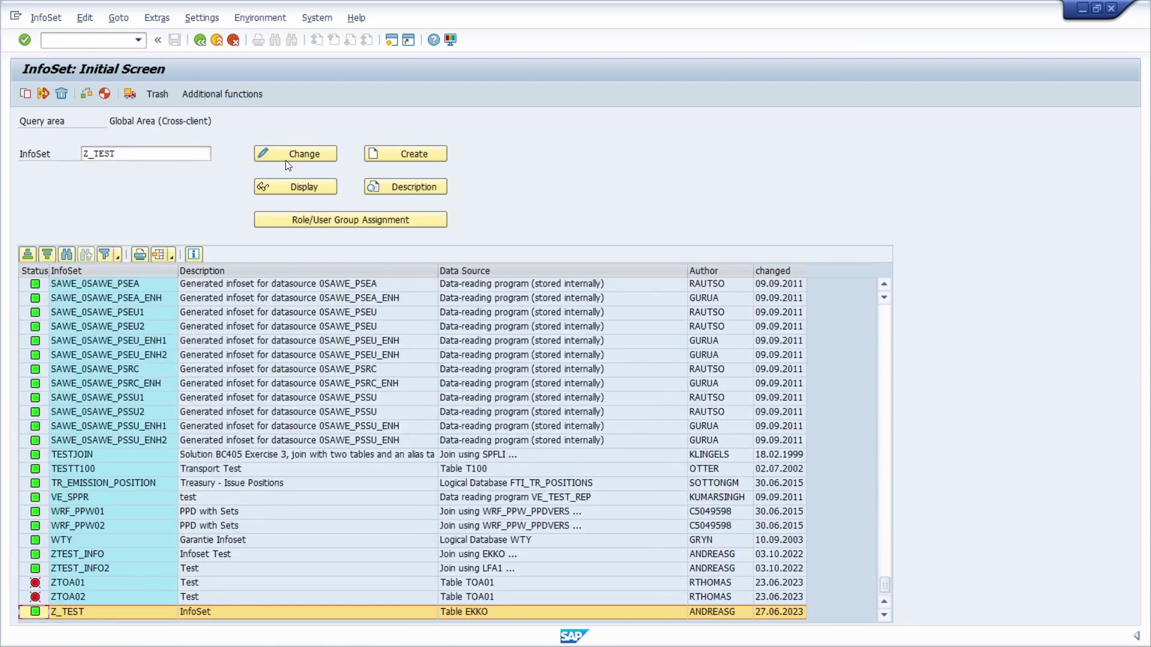
Open Z_TEST in change mode and edit its ERP_UP selection criterion.
left_click(327, 154)
left_click(302, 95)
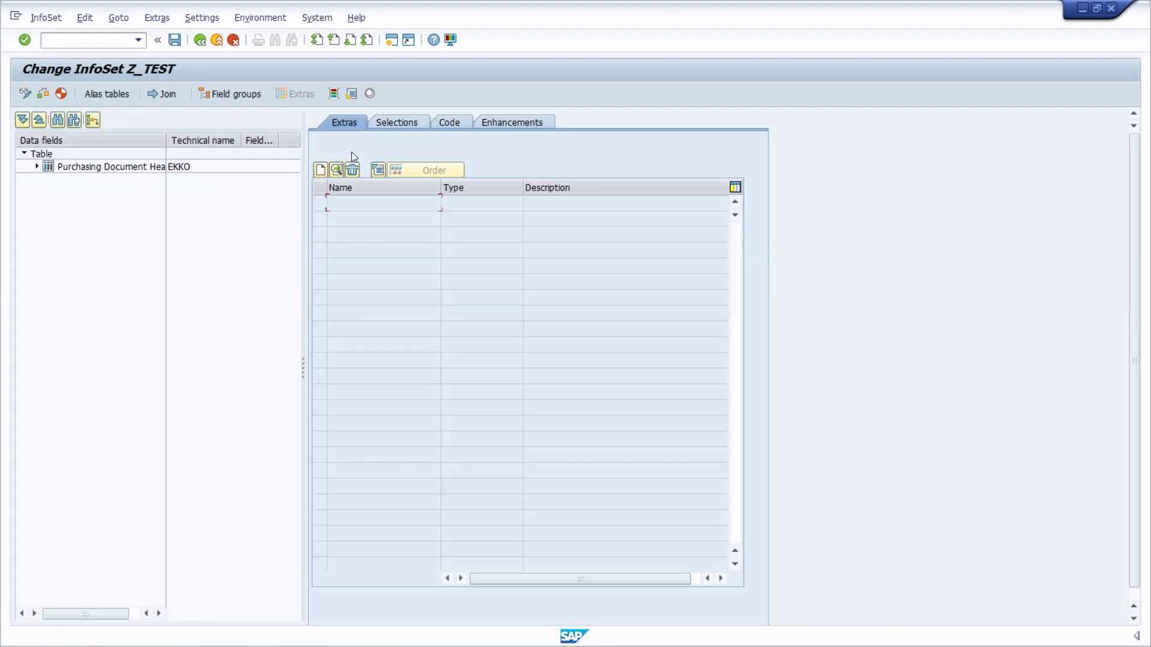
left_click(395, 124)
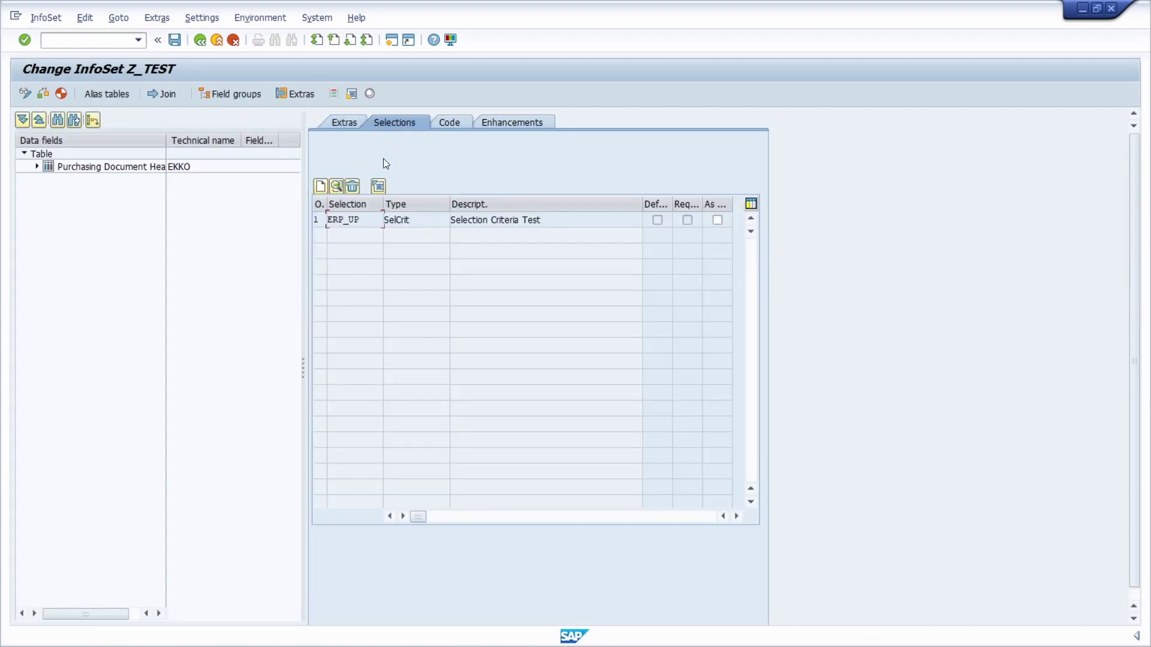
double_click(322, 221)
triple_click(163, 312)
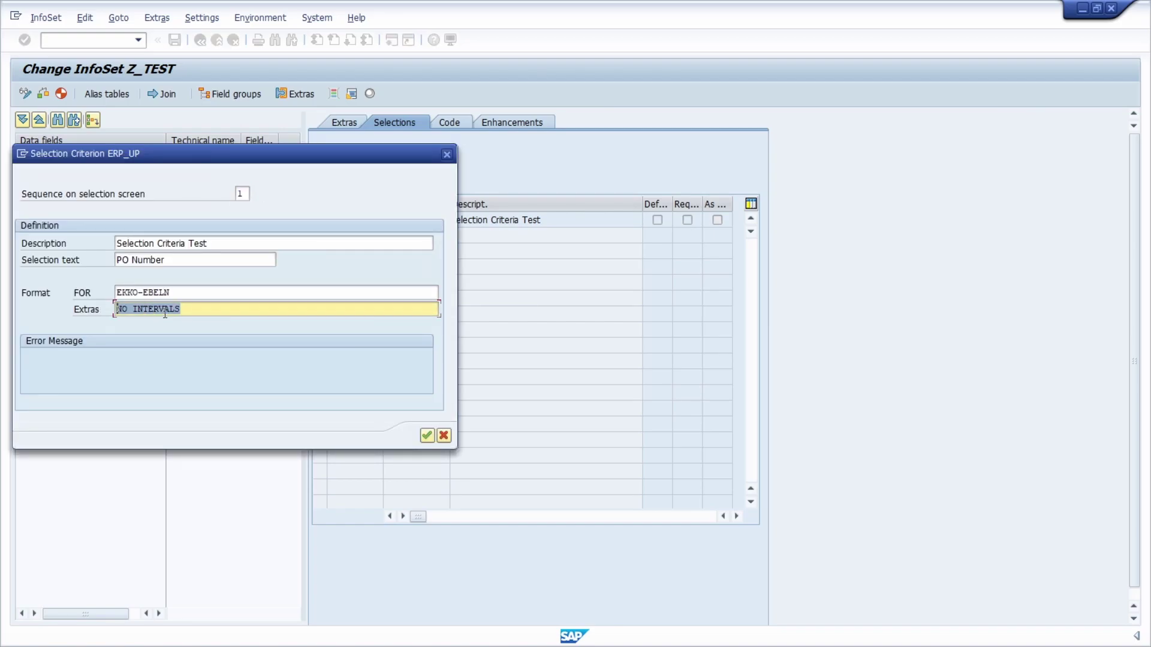
type("NO-EXTENSION")
double_click(157, 309)
type("DEFAULT '")
key("ctrl+v")
type("'")
left_click_drag(162, 311, 217, 311)
left_click(118, 314)
type("OBLIGATORY")
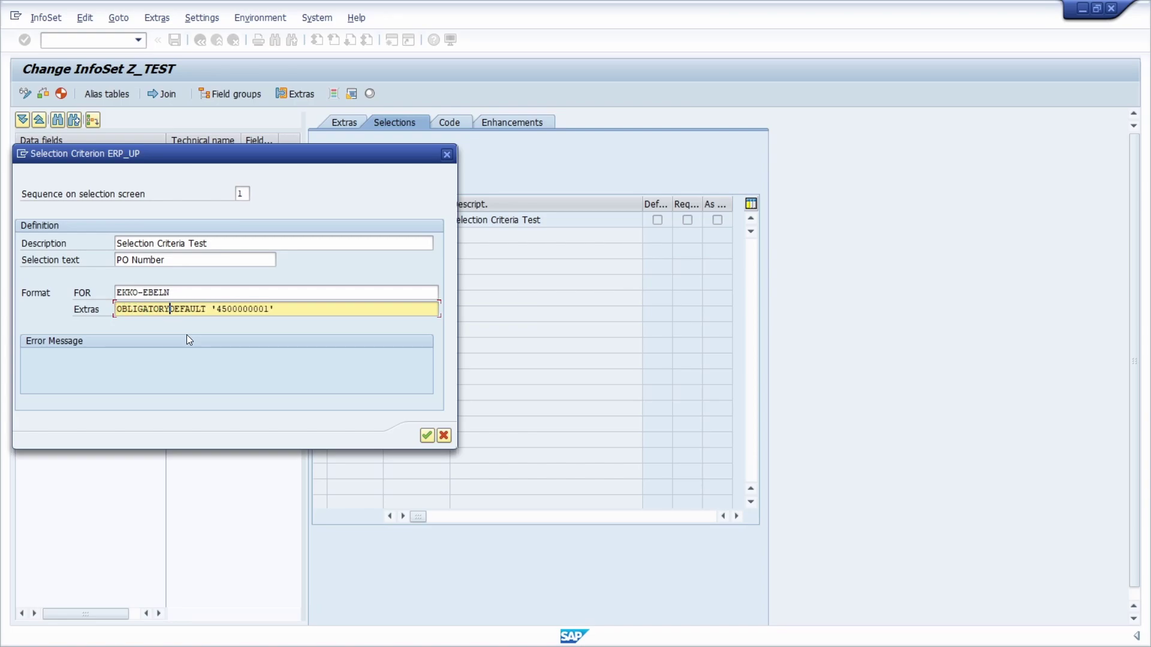
type(" NO IN")
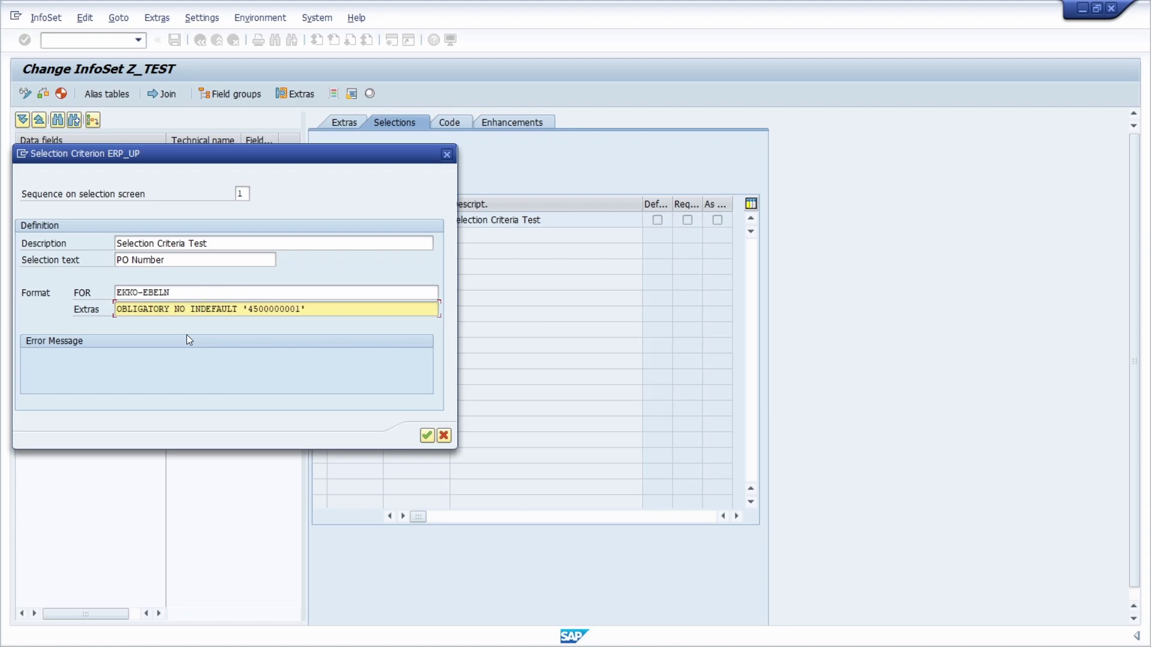
type("TERVALS NO")
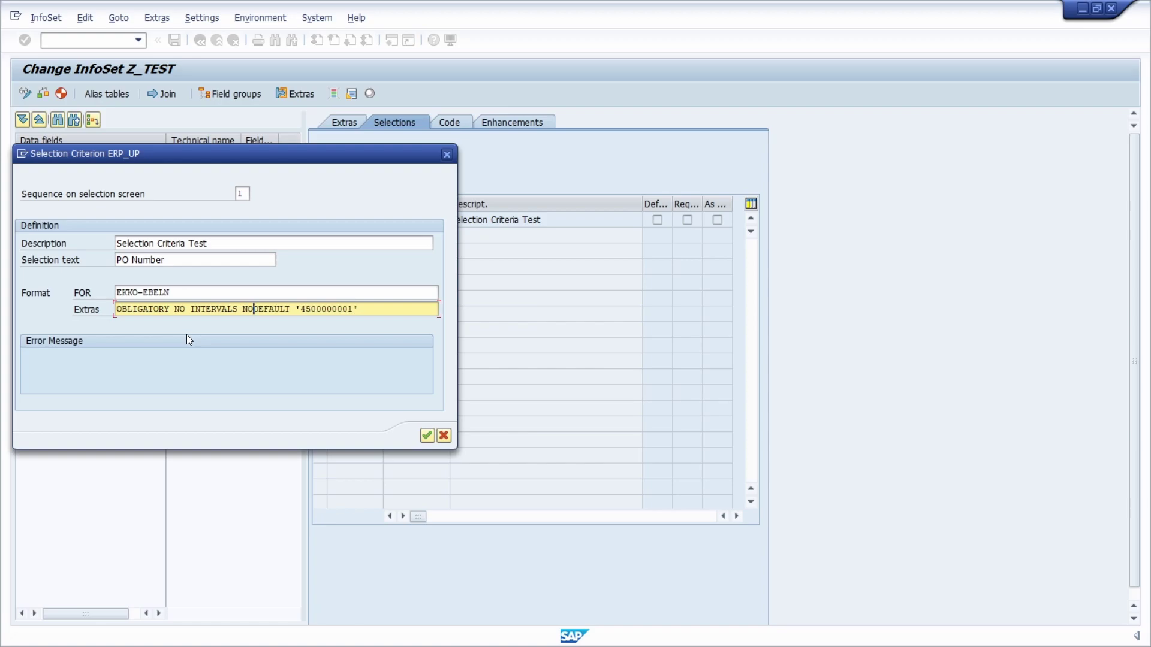
type("-EXTENSION")
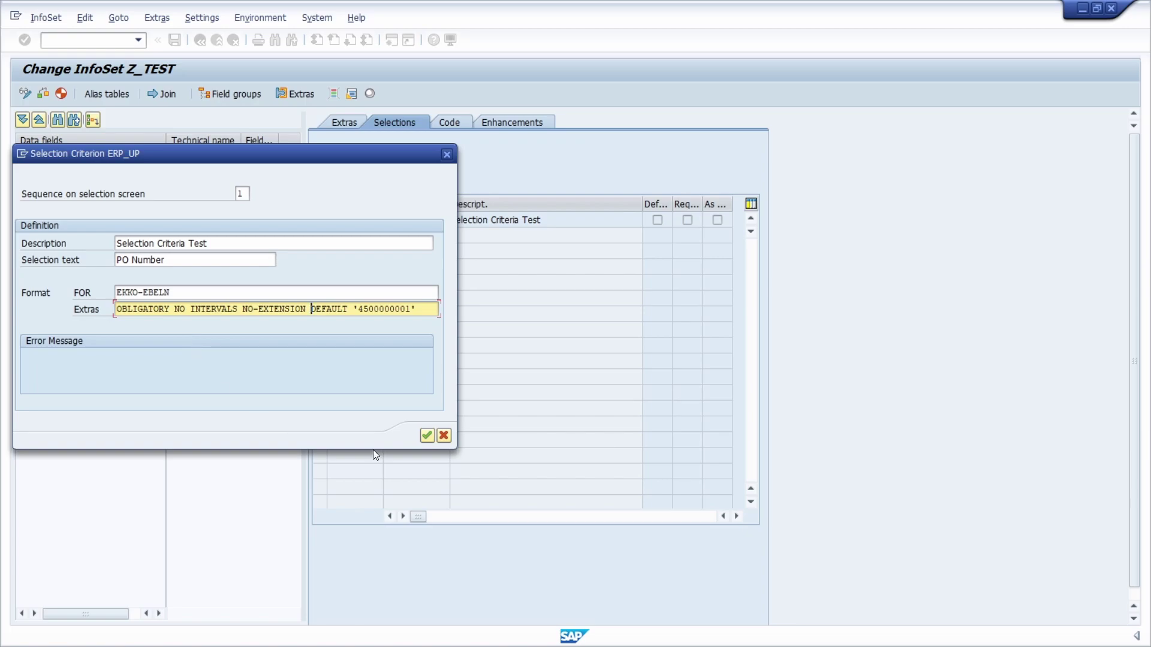
left_click(427, 436)
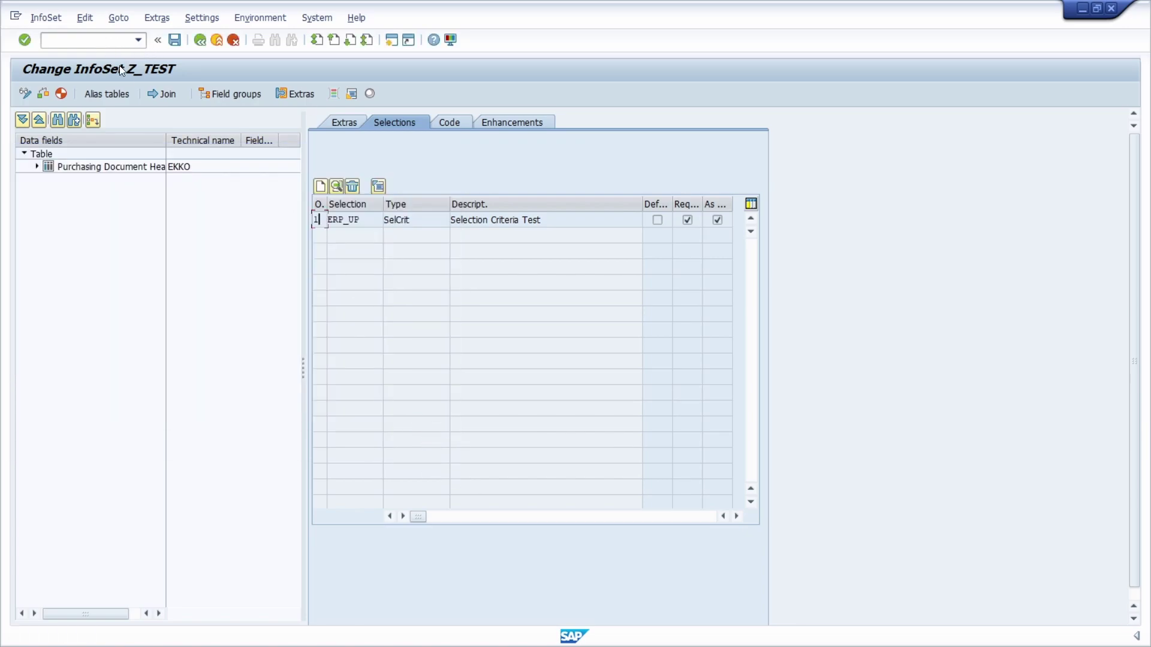
left_click(173, 45)
left_click(60, 93)
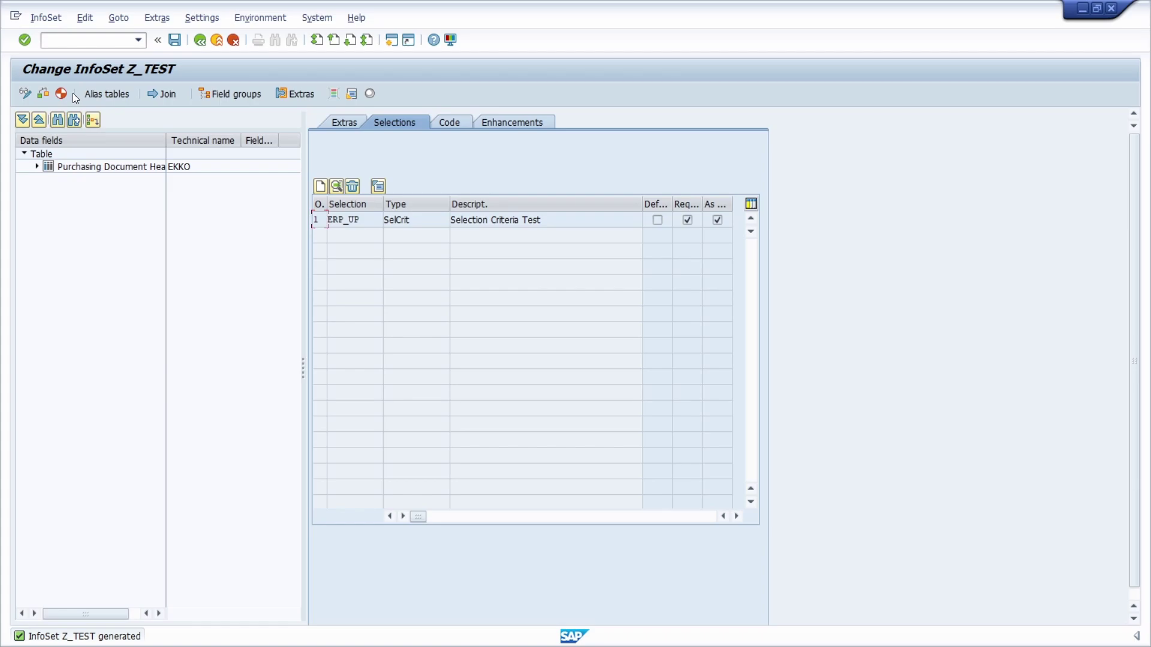
type("/nsq01")
key("Return")
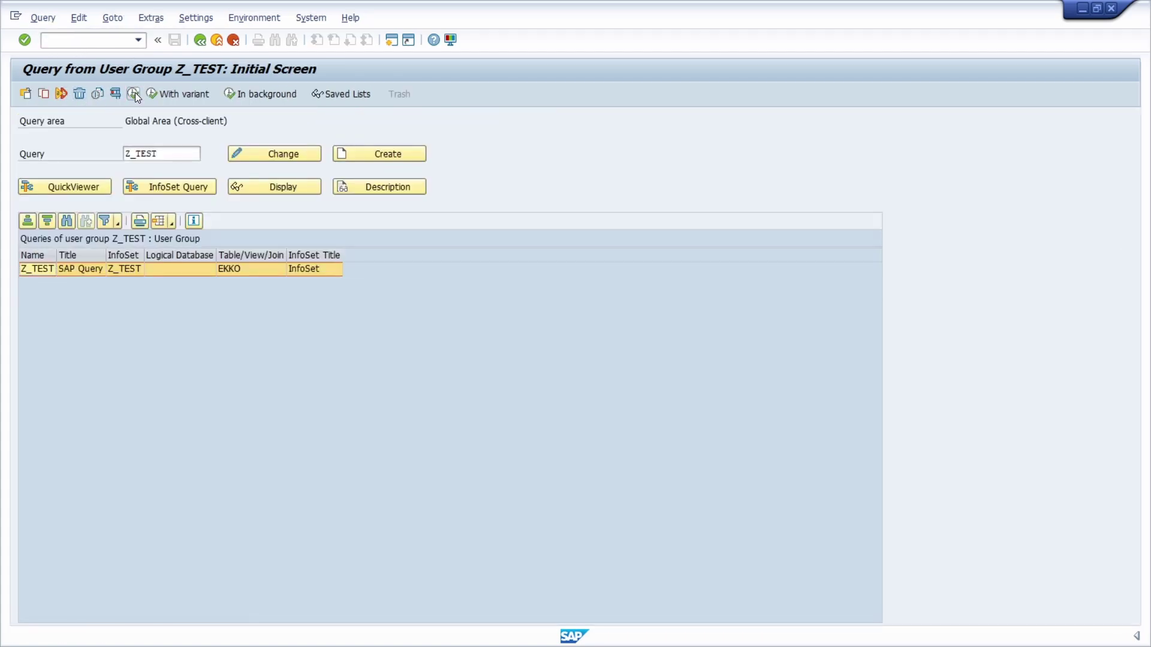
left_click(134, 93)
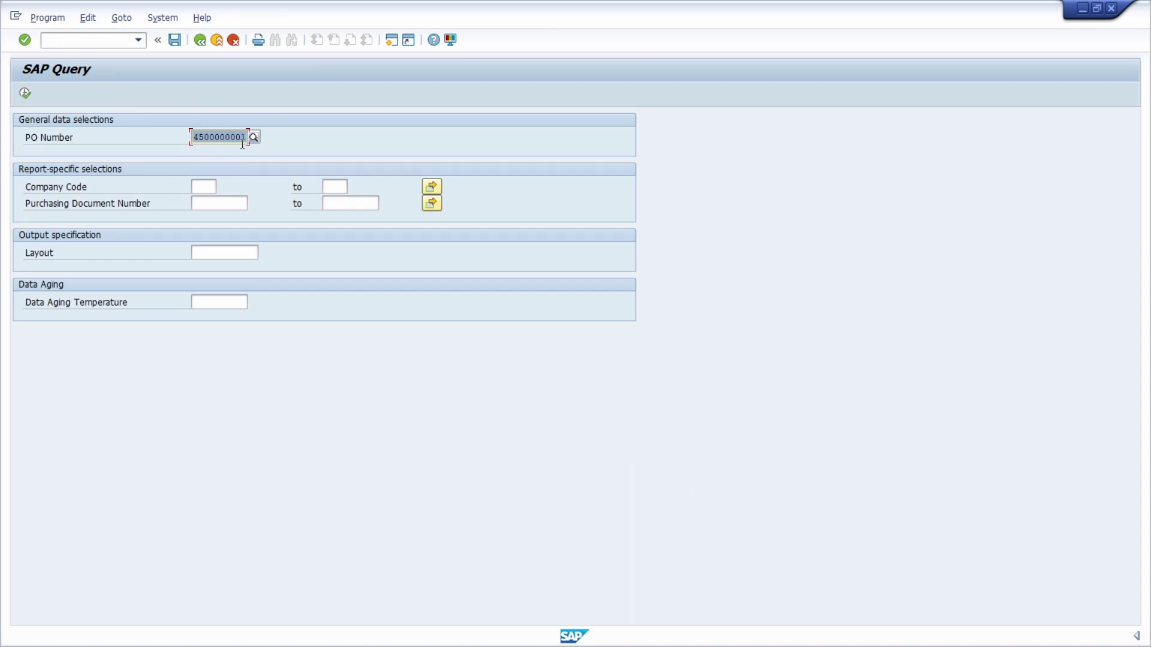
key("Delete")
key("Tab")
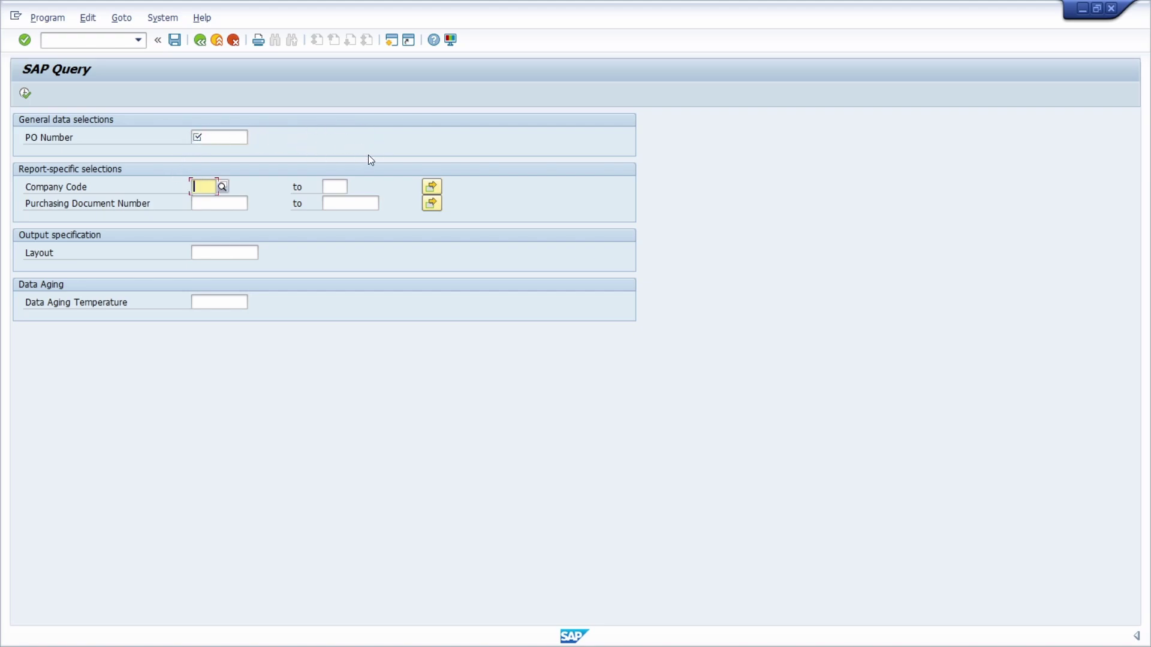
left_click(230, 135)
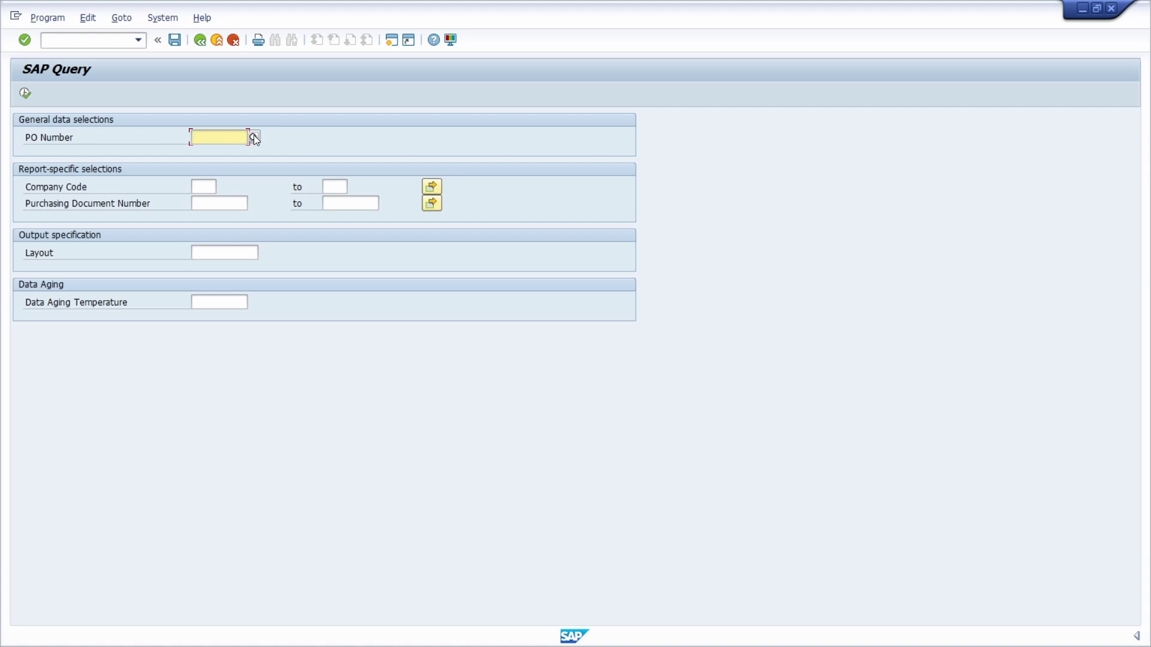